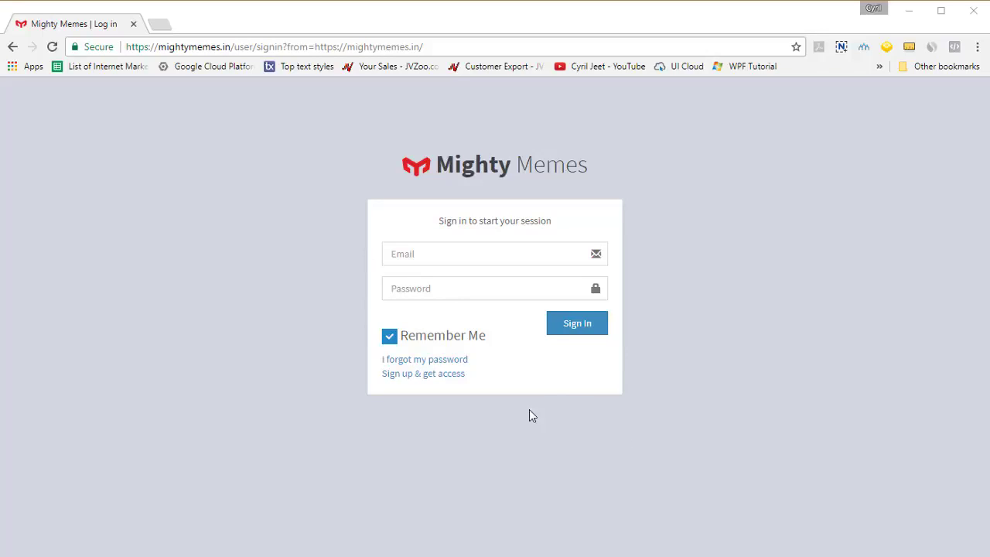
Step: Enter the account email and password and submit the sign-in form
click(514, 259)
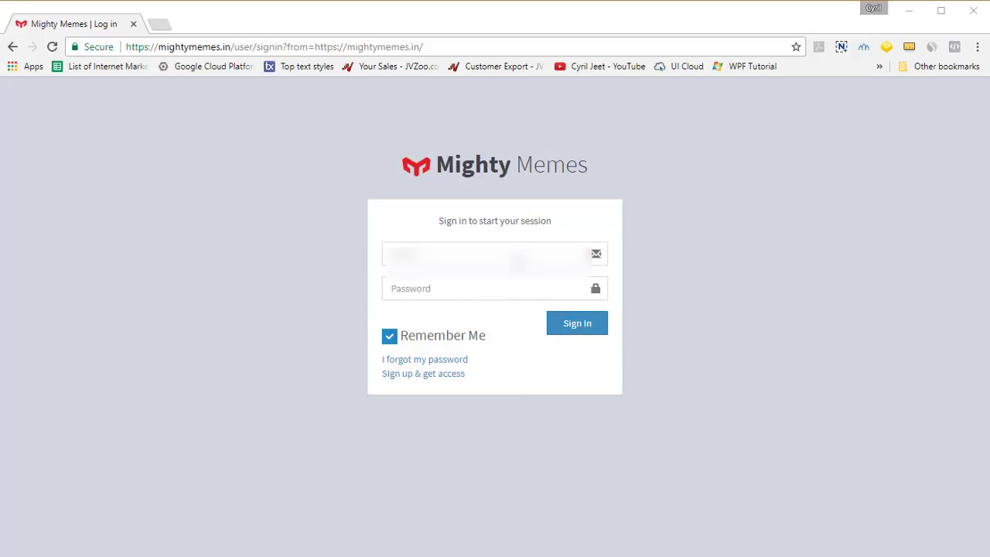
click(506, 289)
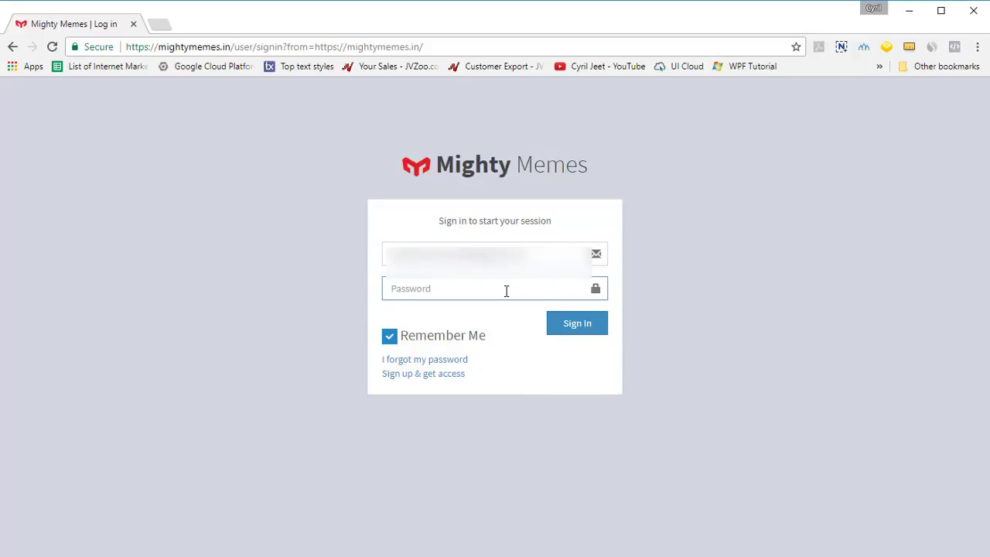
text(•••••••)
key(Return)
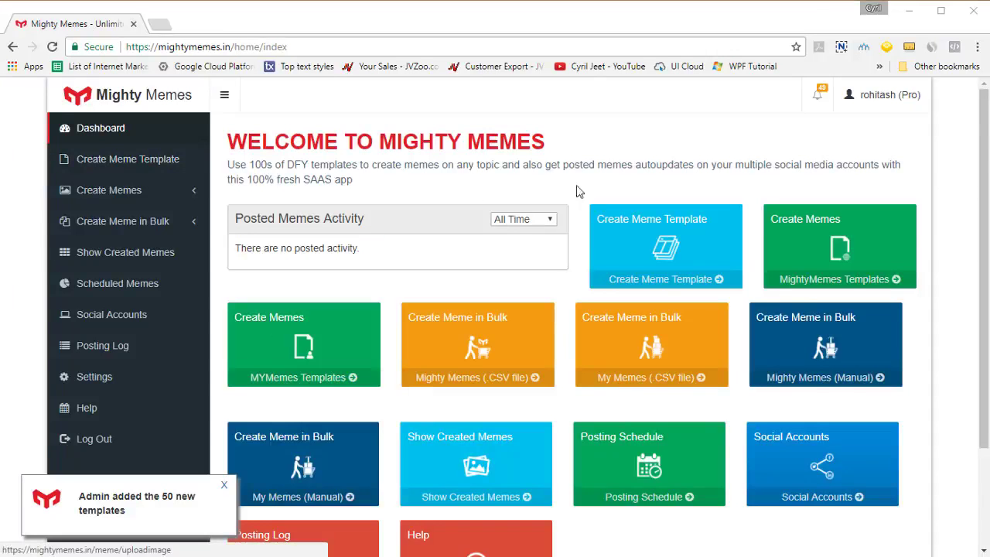
Step: Dismiss the '50 new templates' notice and expand Create Memes in the sidebar
scroll(443, 386, down, 3)
scroll(441, 385, up, 3)
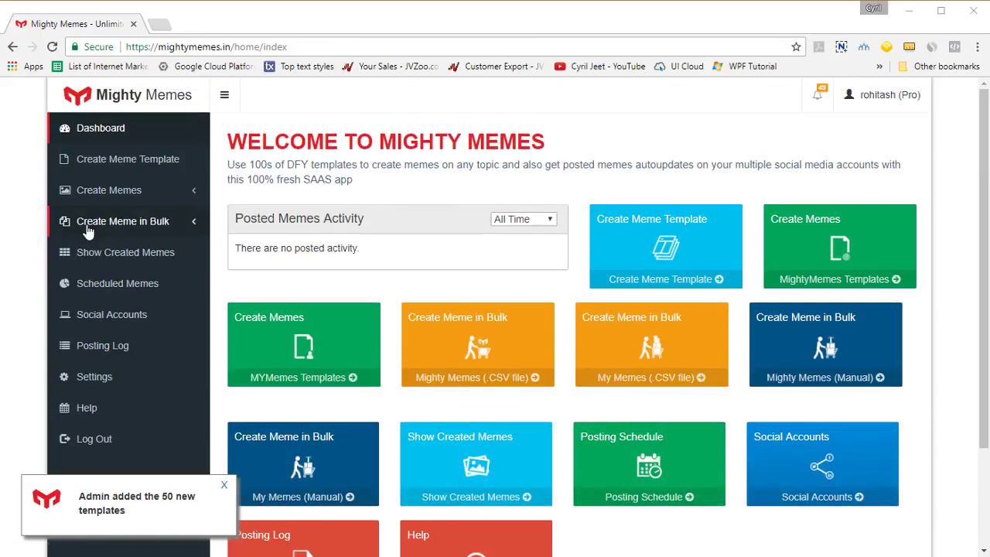
click(223, 486)
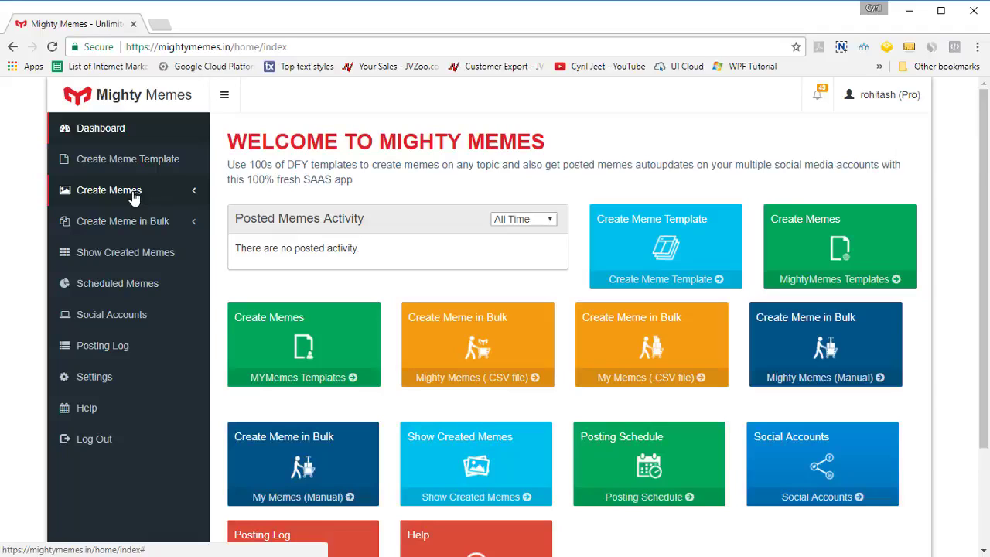
click(133, 198)
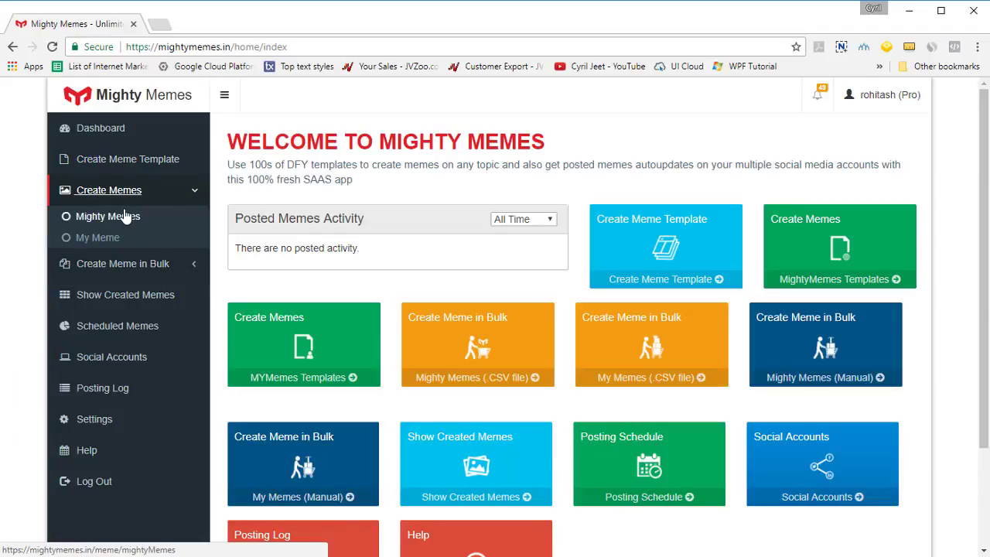
Step: Open the Mighty Memes template gallery and browse to page 10 to find Albert Einstein
click(125, 215)
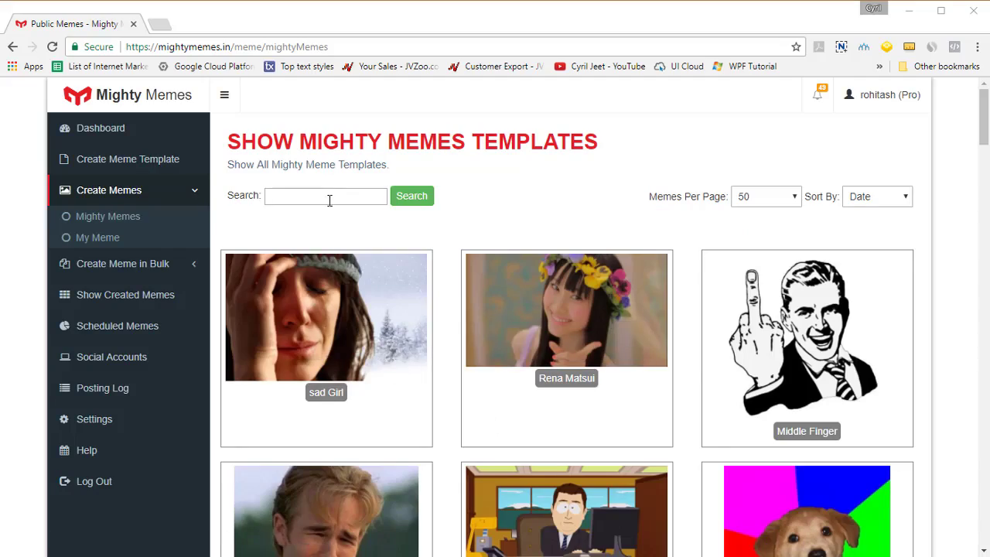
scroll(623, 320, down, 10)
scroll(623, 336, up, 8)
scroll(623, 341, up, 3)
scroll(623, 341, down, 20)
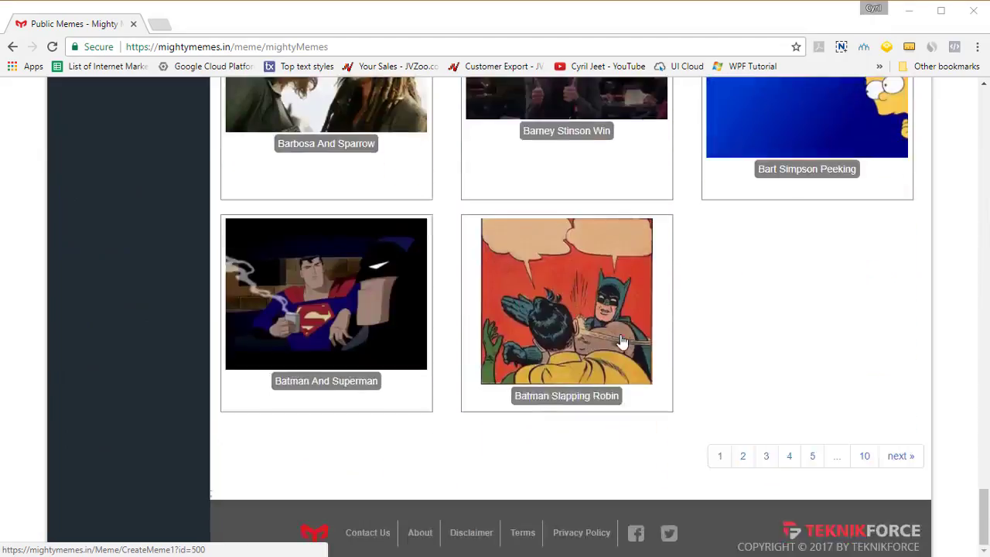
click(871, 462)
scroll(874, 468, up, 15)
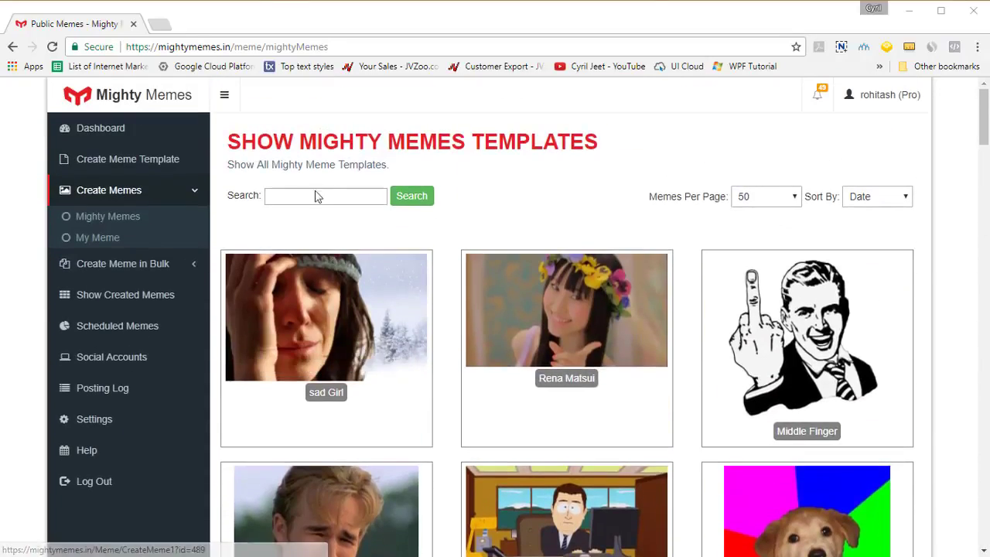
click(320, 198)
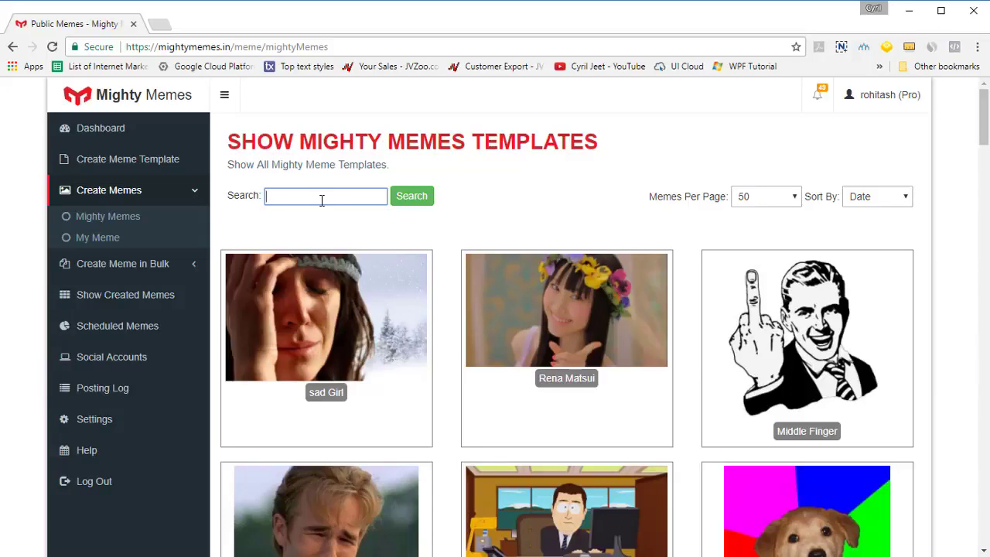
scroll(422, 327, down, 13)
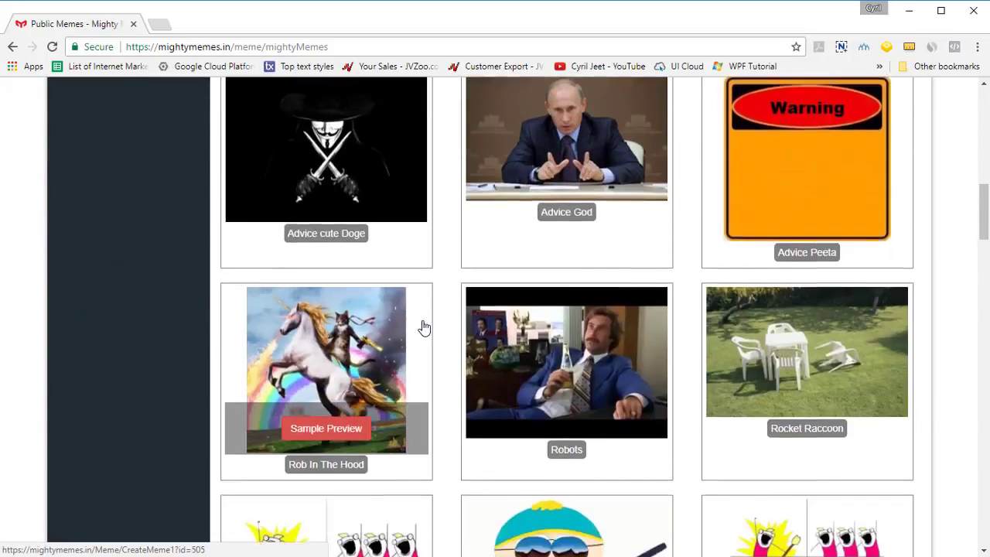
scroll(422, 327, down, 7)
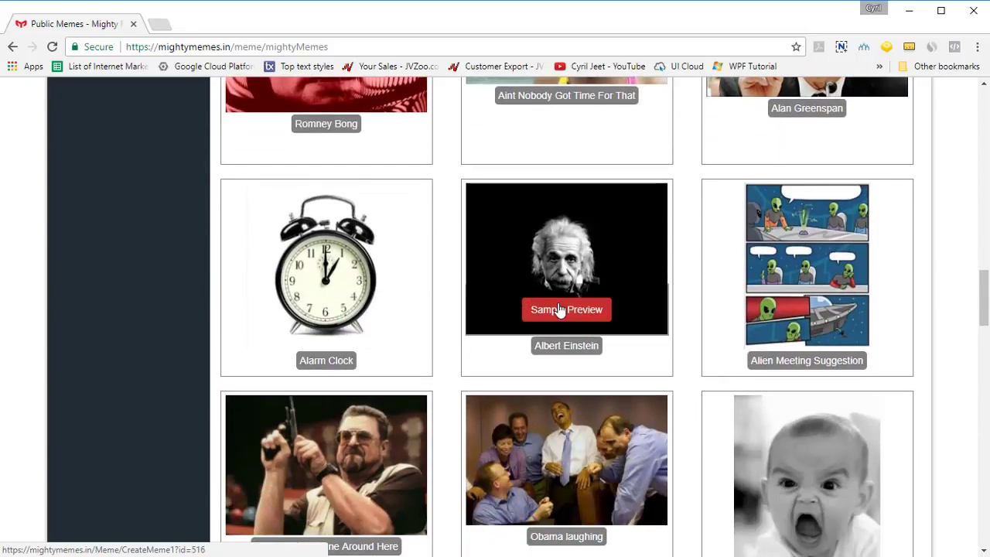
Step: Start an Albert Einstein meme titled 'Don't believe everything' with description 'Talk about Internet truths.'
click(560, 309)
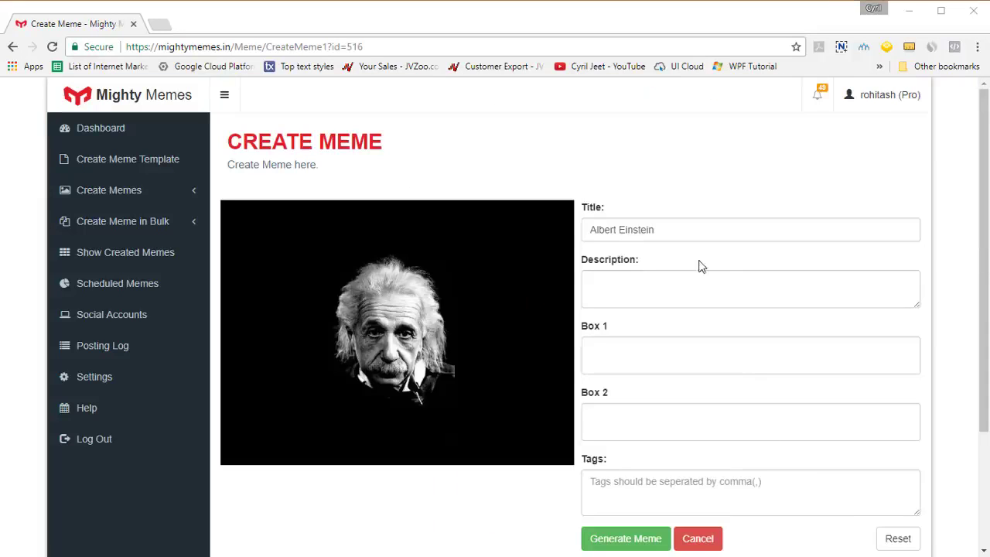
triple_click(700, 233)
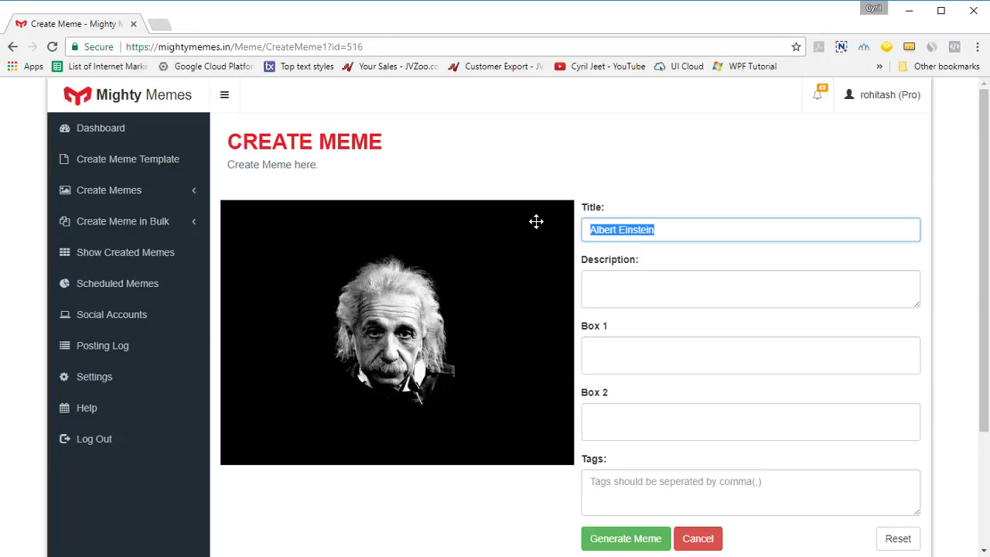
text(Don't believe everything)
click(688, 287)
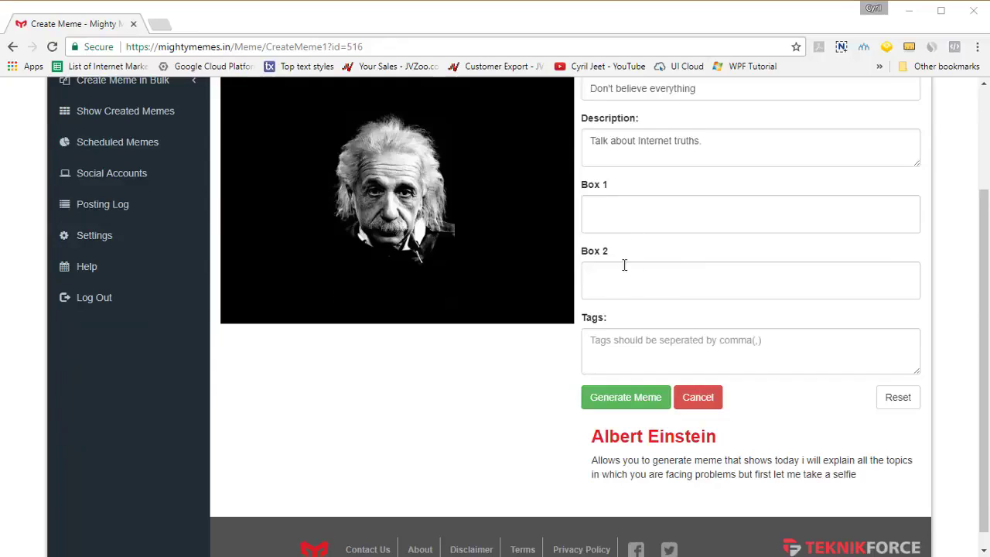
scroll(625, 271, up, 1)
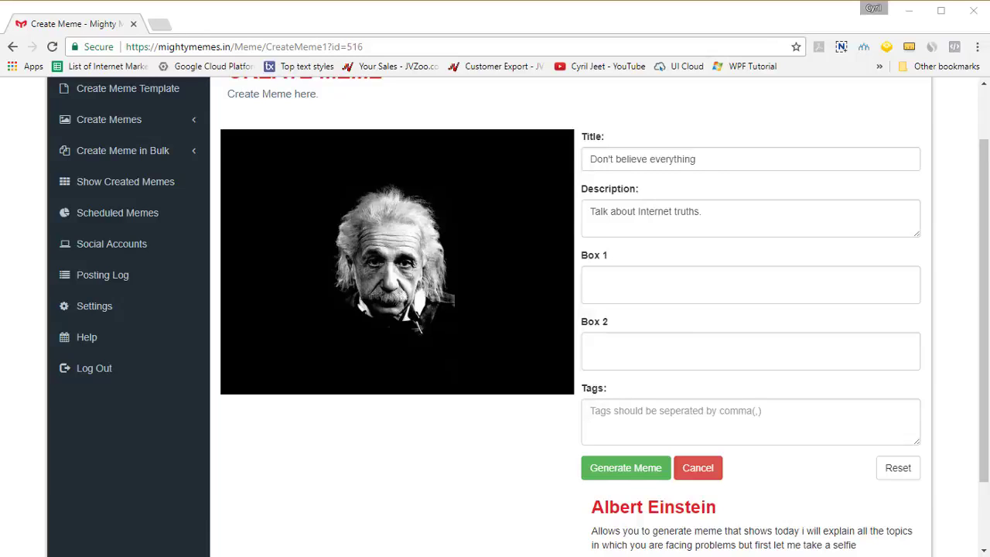
Step: Caption Box 1 with 'Don't believe everything you see on the Internet', fixing the typo
click(614, 289)
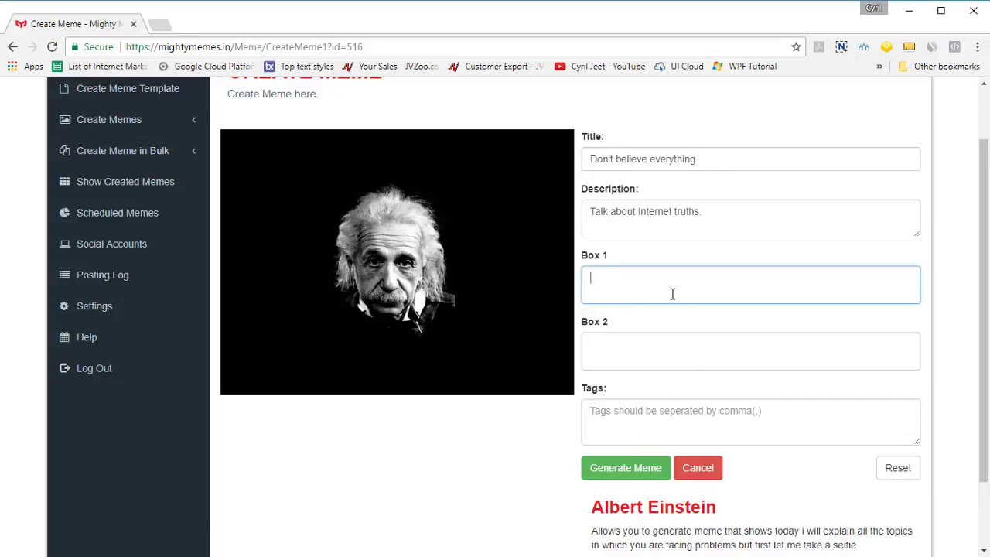
text("Don't)
key(ctrl+z)
text("Don't bel)
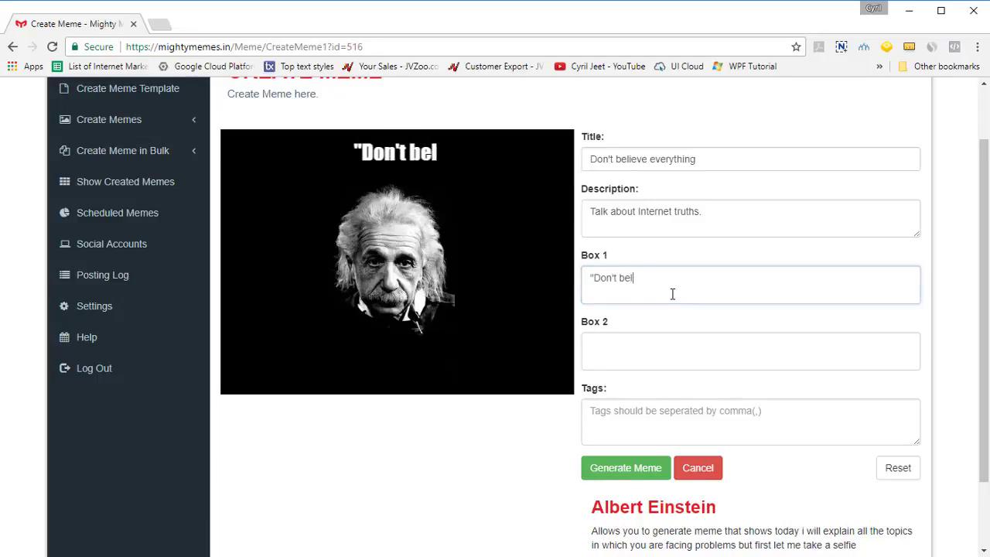
text(ieve everything you see on tehr)
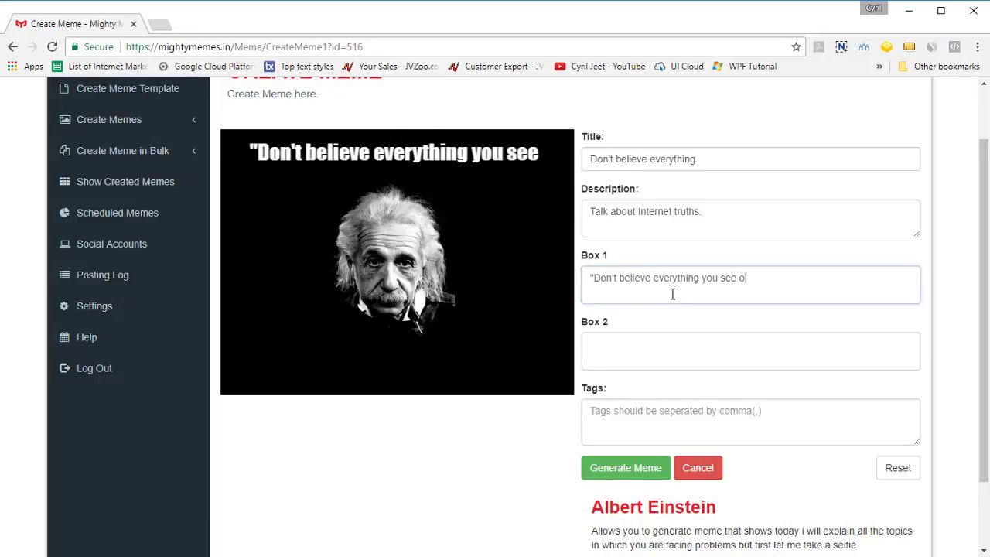
key(BackSpace)
key(BackSpace)
key(BackSpace)
key(BackSpace)
key(BackSpace)
text(the Internet")
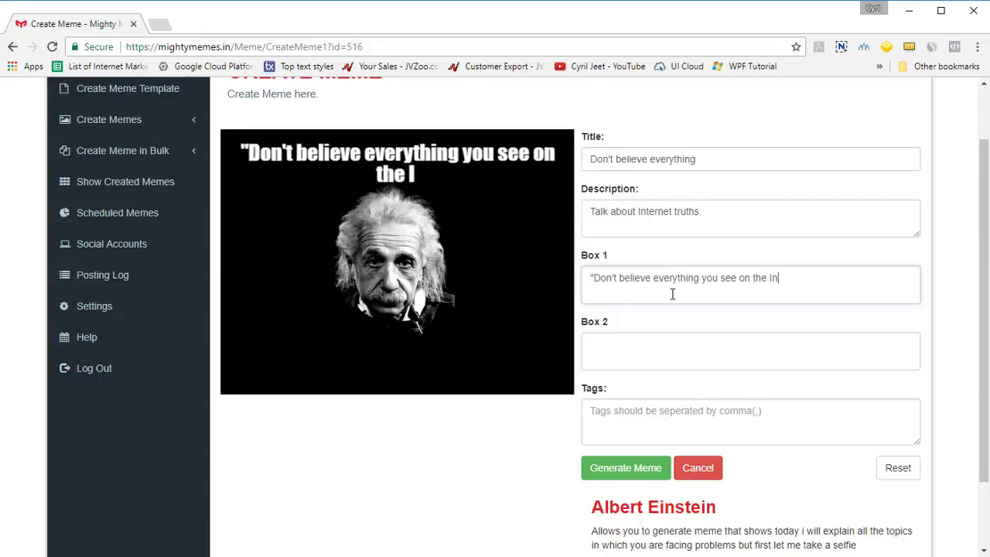
Step: Caption Box 2 with '- Albert Einstein -'
click(657, 350)
text(- Albe)
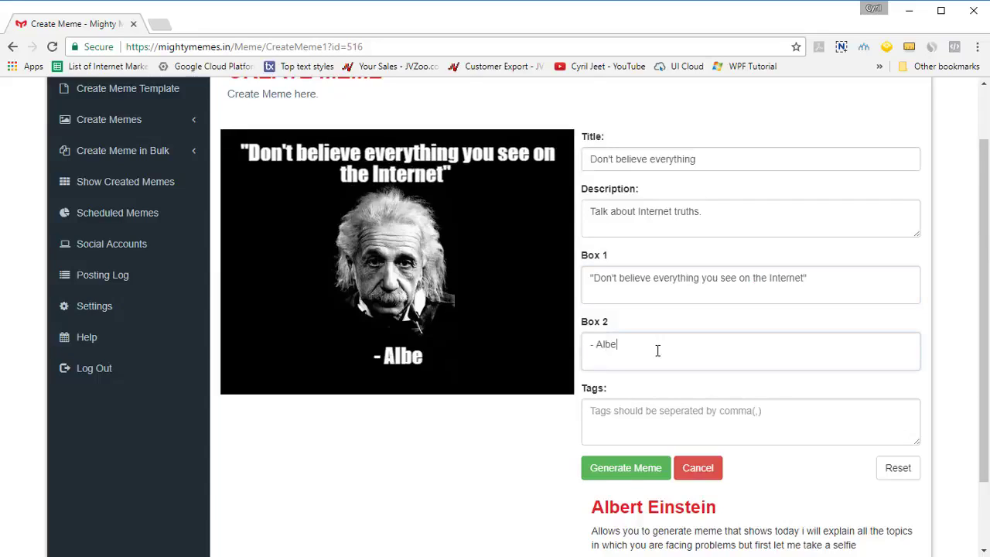
text(rt Einstein")
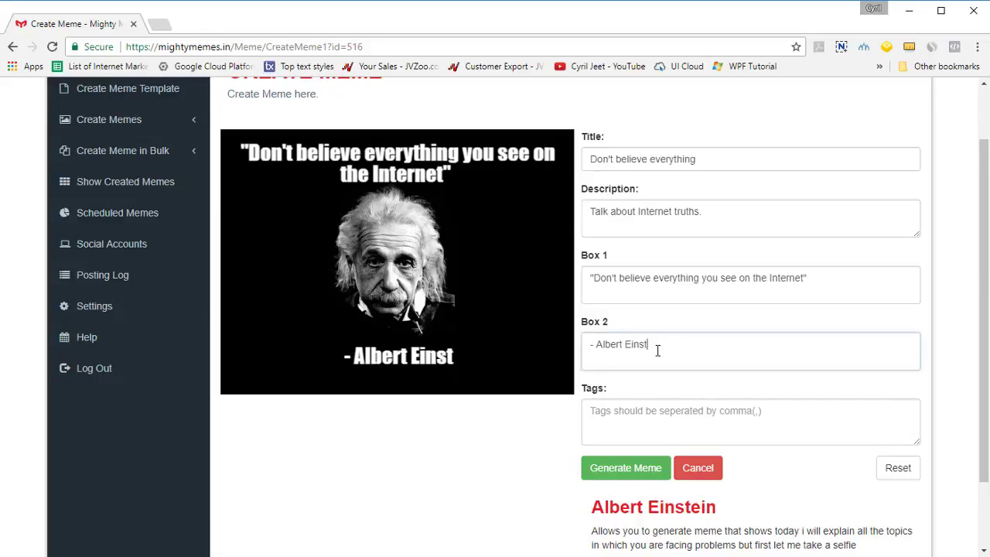
key(BackSpace)
text(-)
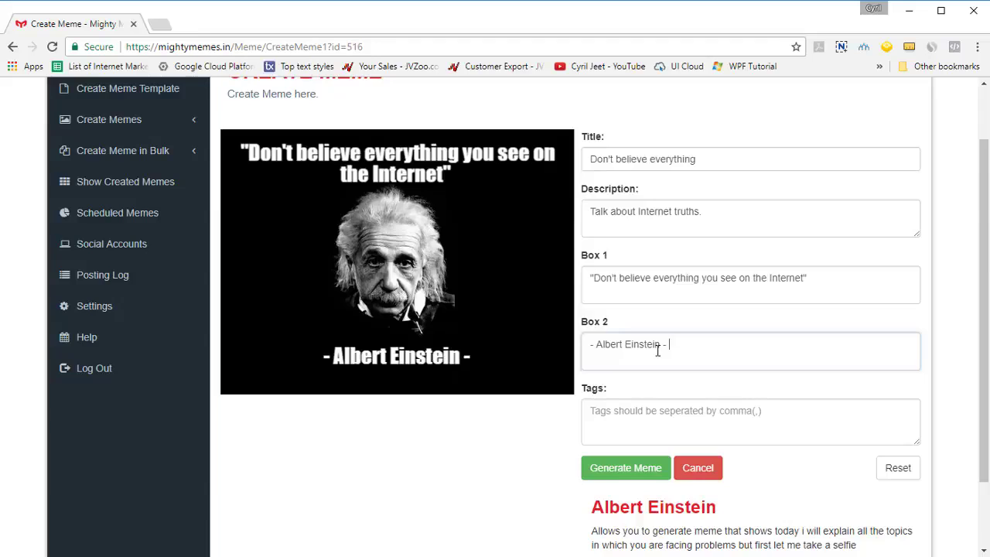
scroll(654, 352, down, 1)
click(671, 359)
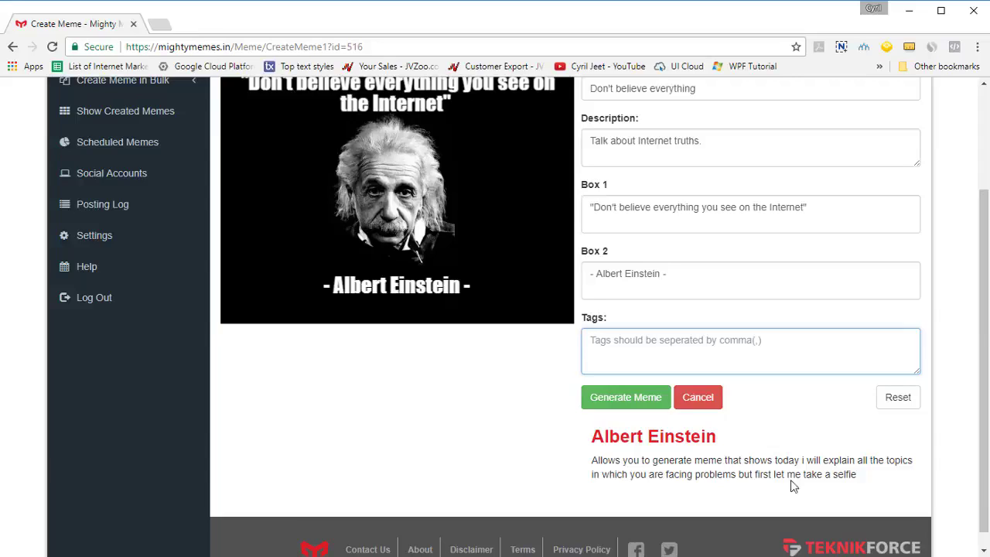
Step: Generate the Einstein meme and open its page list on the created memes page
click(641, 399)
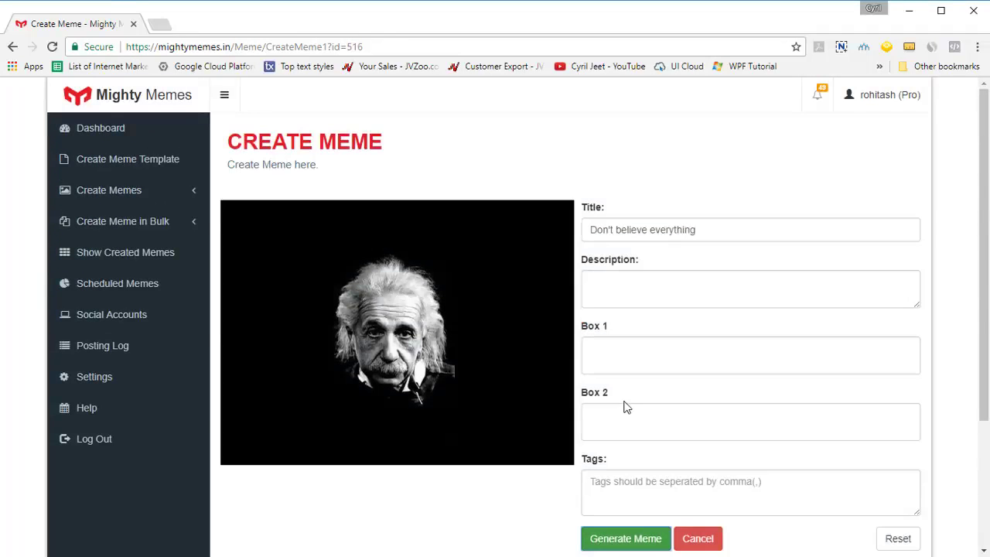
click(128, 261)
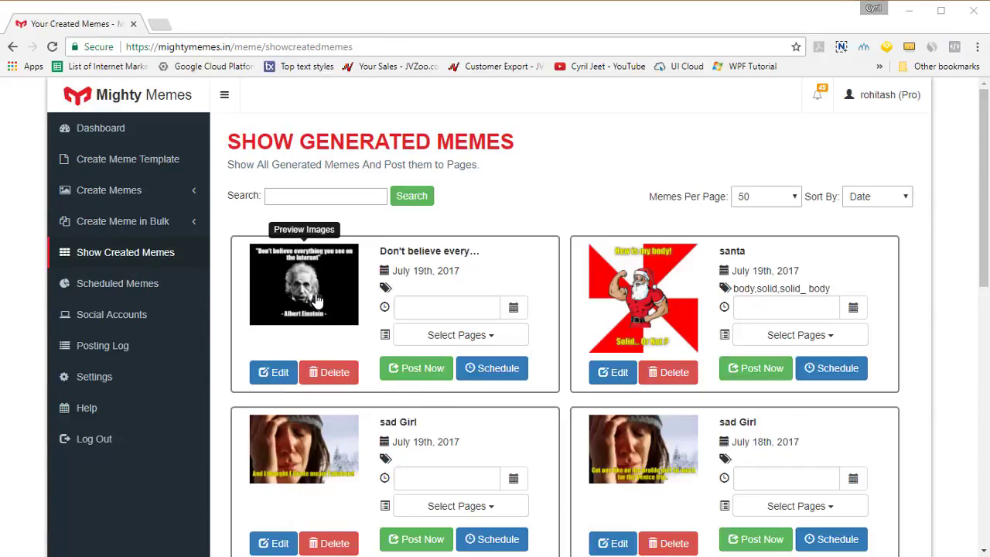
click(458, 337)
click(462, 339)
click(462, 339)
Step: Post the Einstein meme immediately to the linked Facebook page
scroll(459, 387, down, 2)
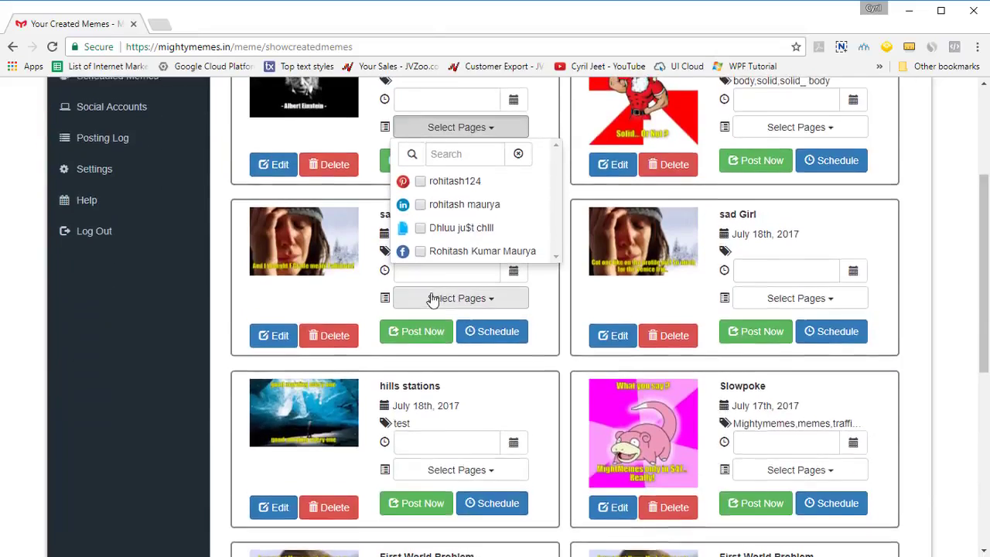
scroll(437, 301, up, 2)
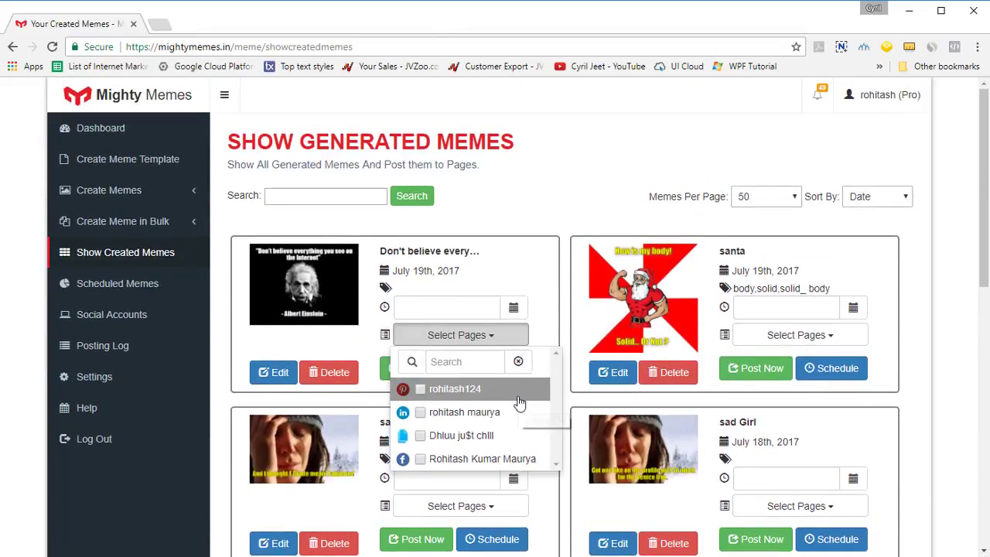
scroll(519, 405, down, 1)
scroll(519, 404, down, 1)
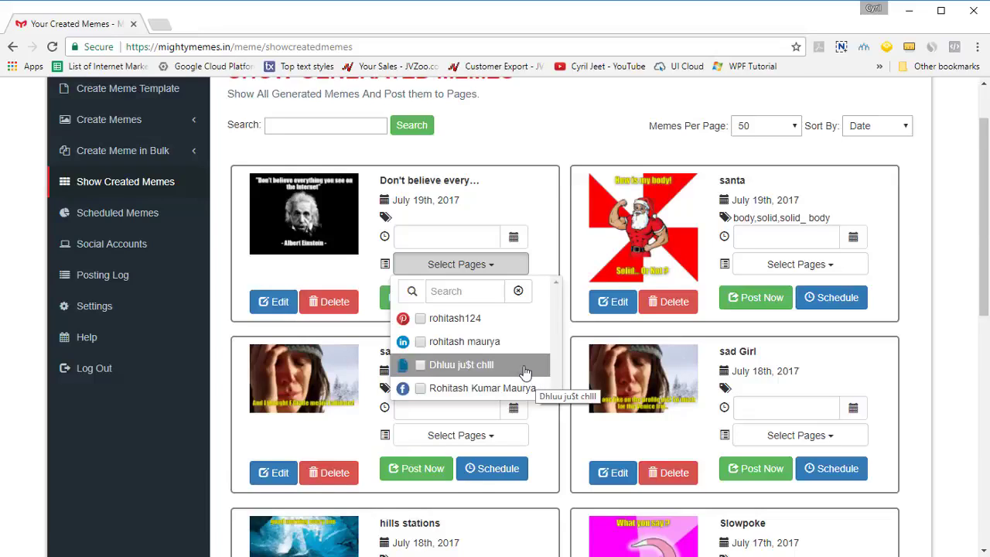
click(435, 388)
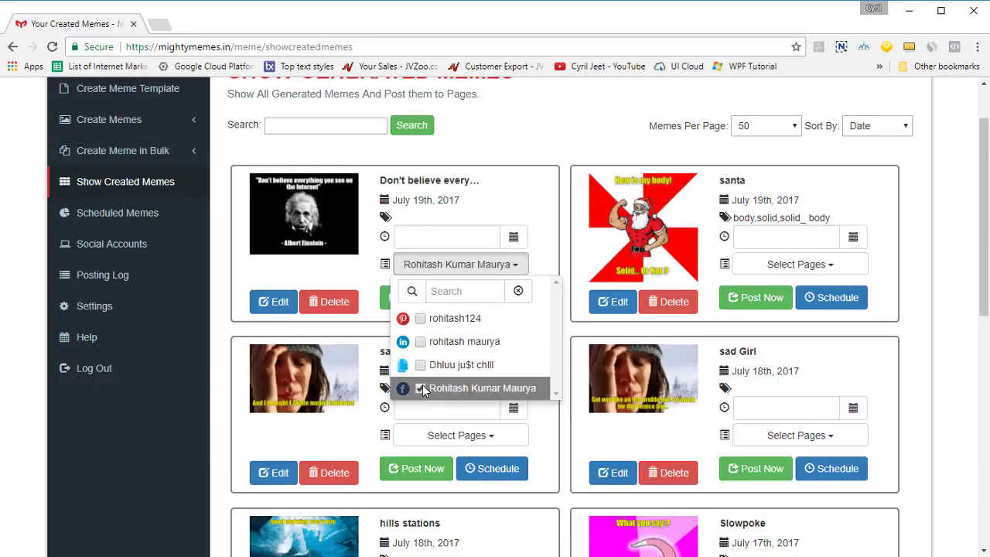
click(447, 215)
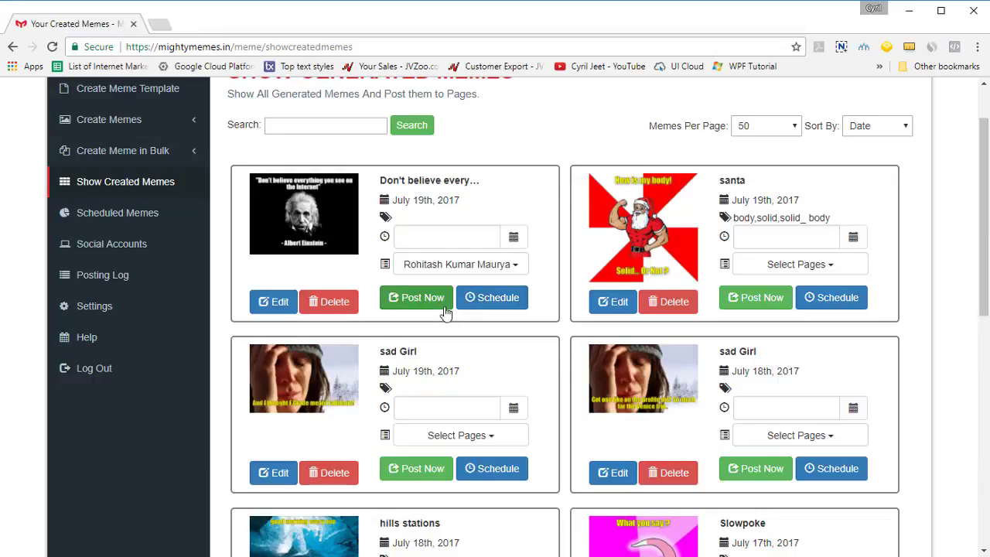
click(422, 297)
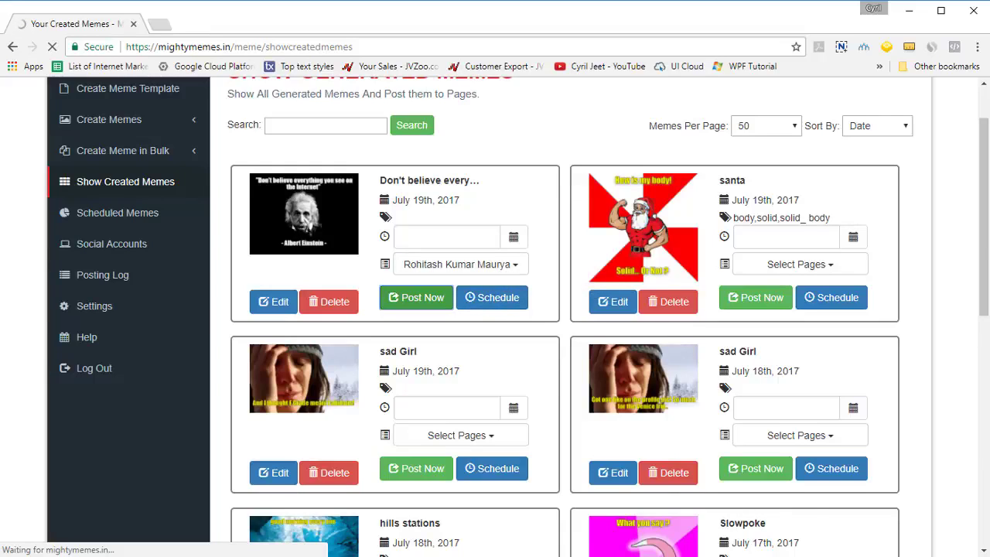
Step: Schedule the Einstein meme to the Pinterest account for 07/20/2017 5:10 AM
click(499, 267)
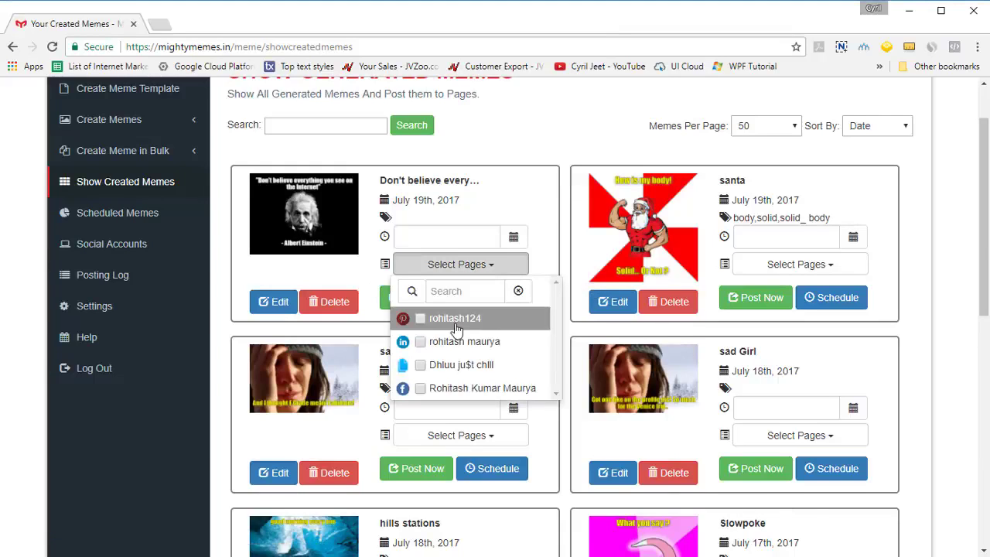
click(420, 318)
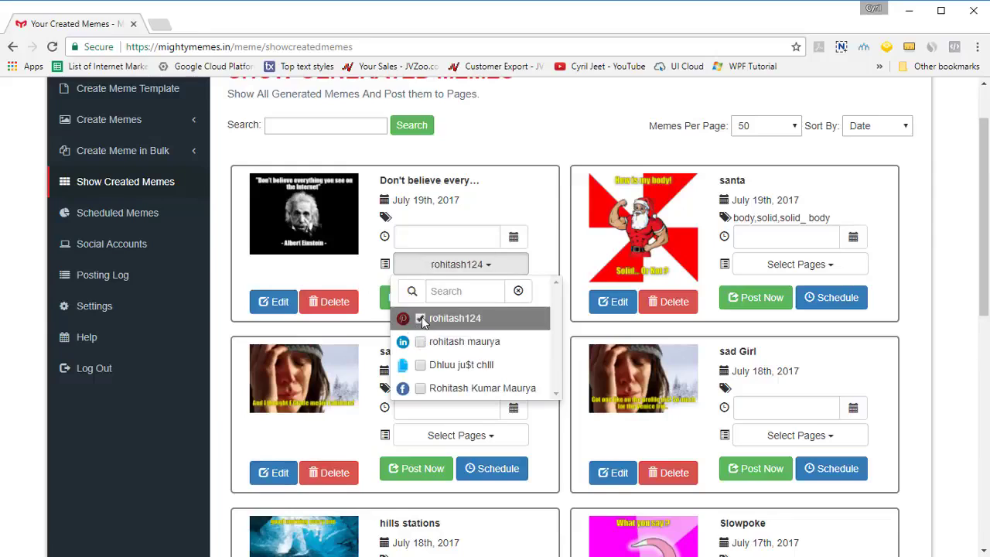
click(468, 230)
click(515, 237)
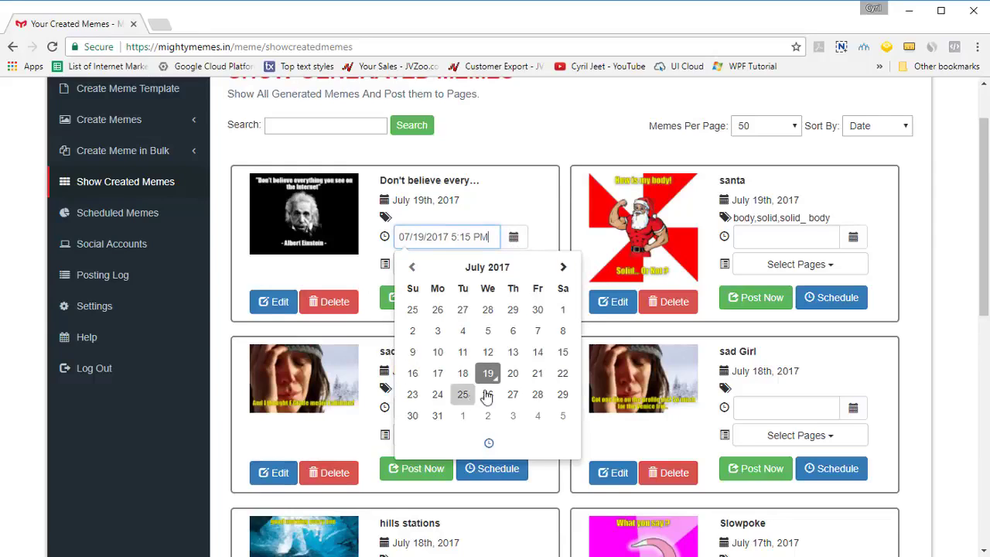
click(511, 375)
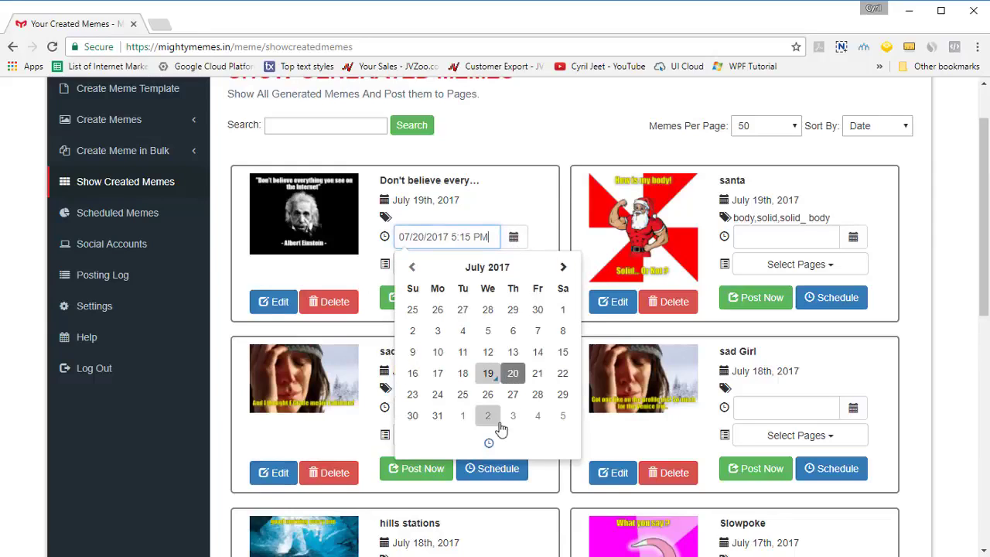
click(489, 442)
click(560, 369)
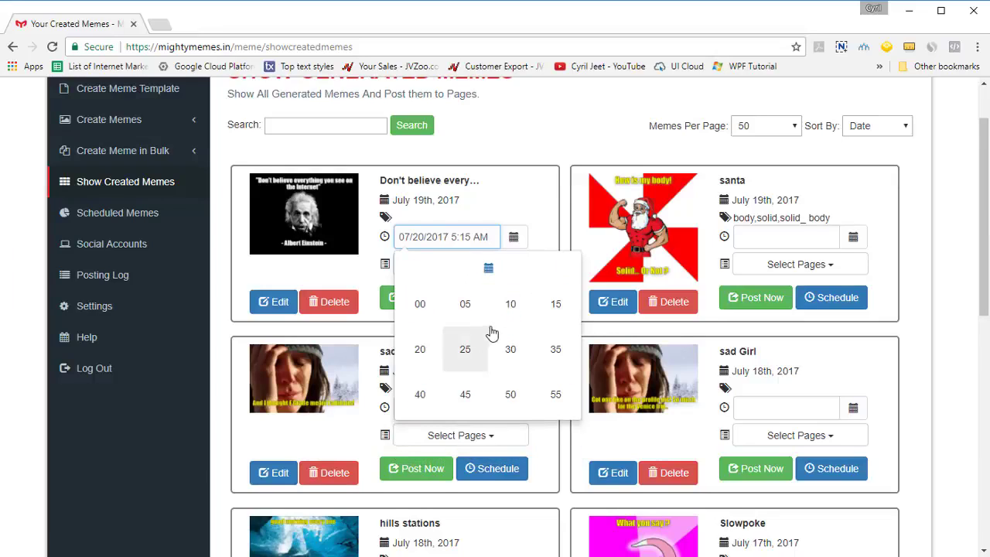
click(512, 308)
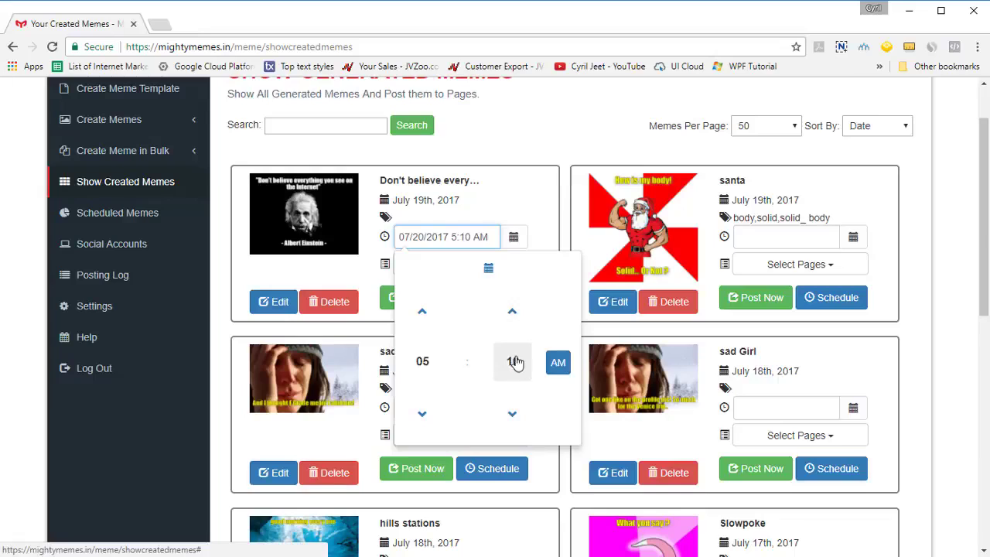
click(488, 268)
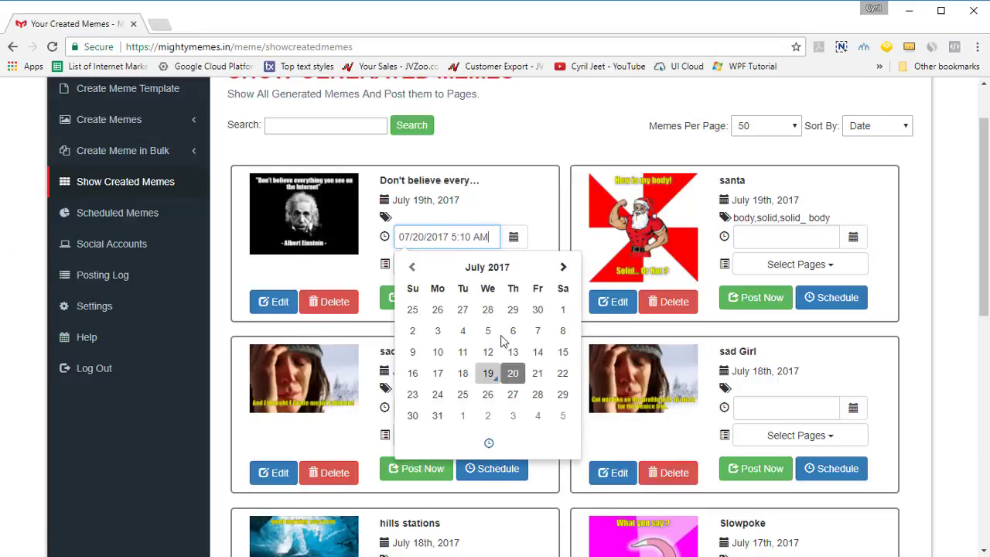
click(539, 232)
click(495, 302)
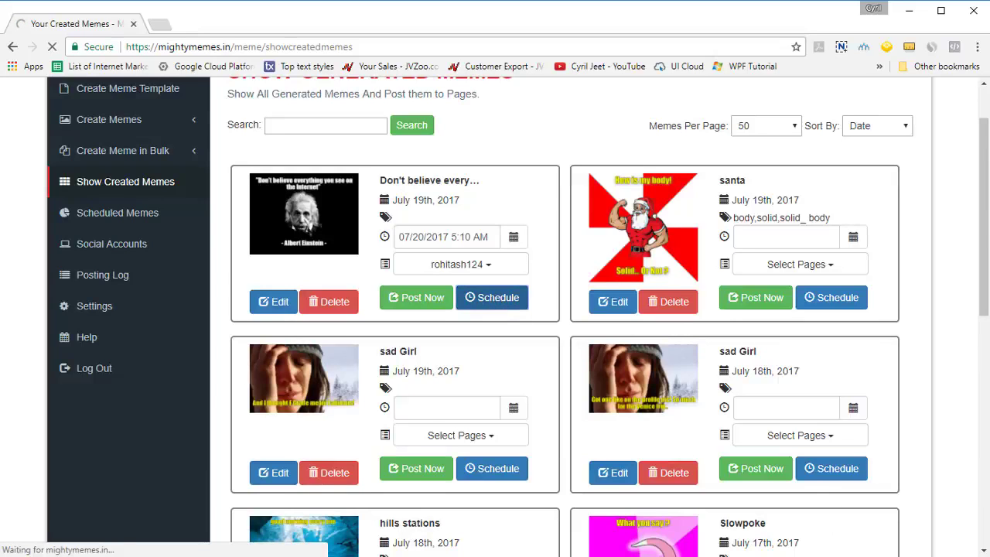
Step: Select the Pinterest account as the posting page for the Slowpoke meme
scroll(462, 265, down, 1)
scroll(460, 262, down, 6)
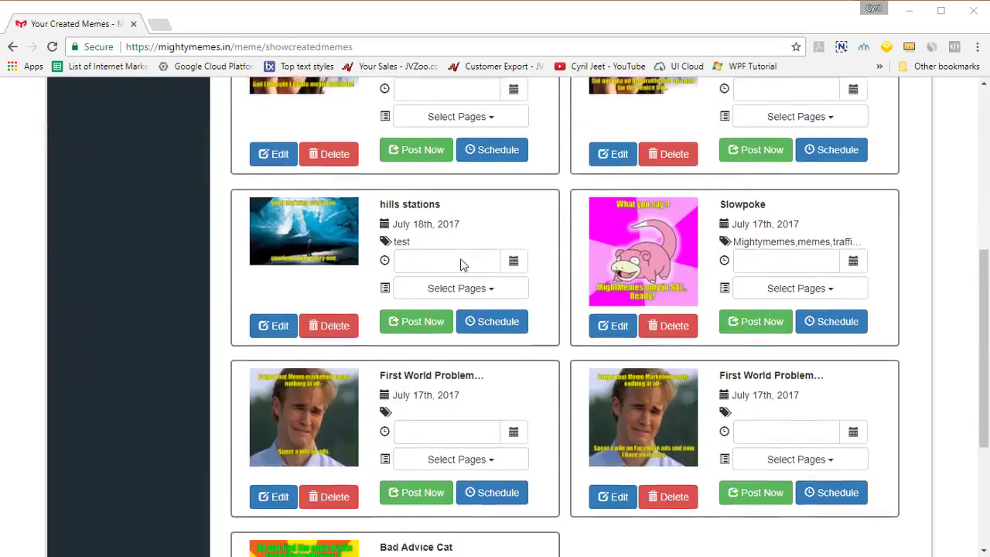
scroll(511, 289, up, 5)
scroll(510, 289, up, 2)
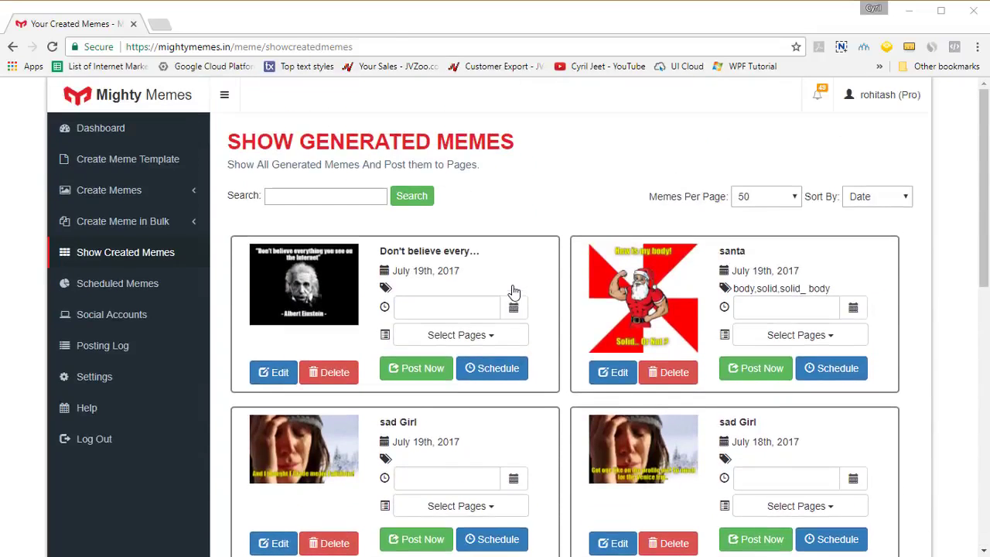
scroll(300, 376, down, 2)
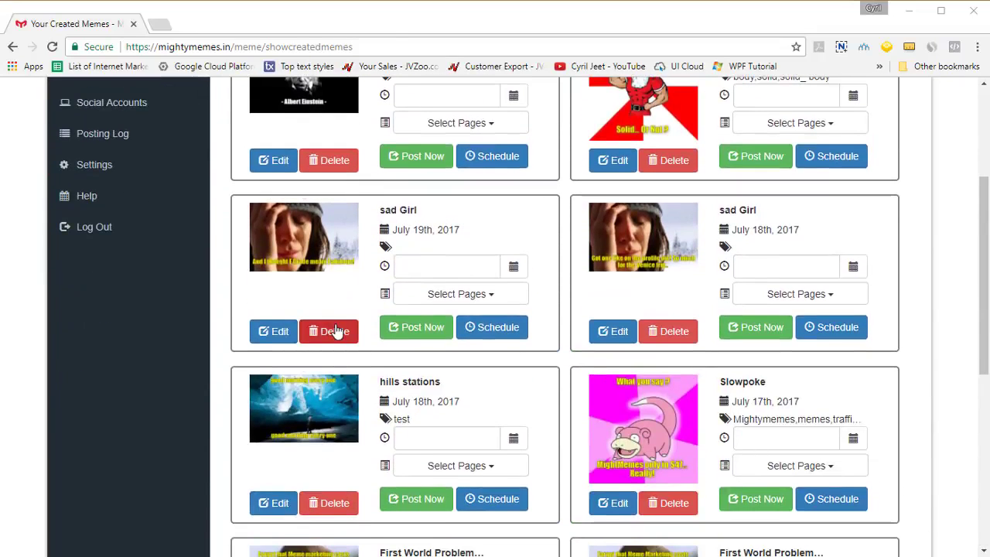
scroll(314, 364, down, 1)
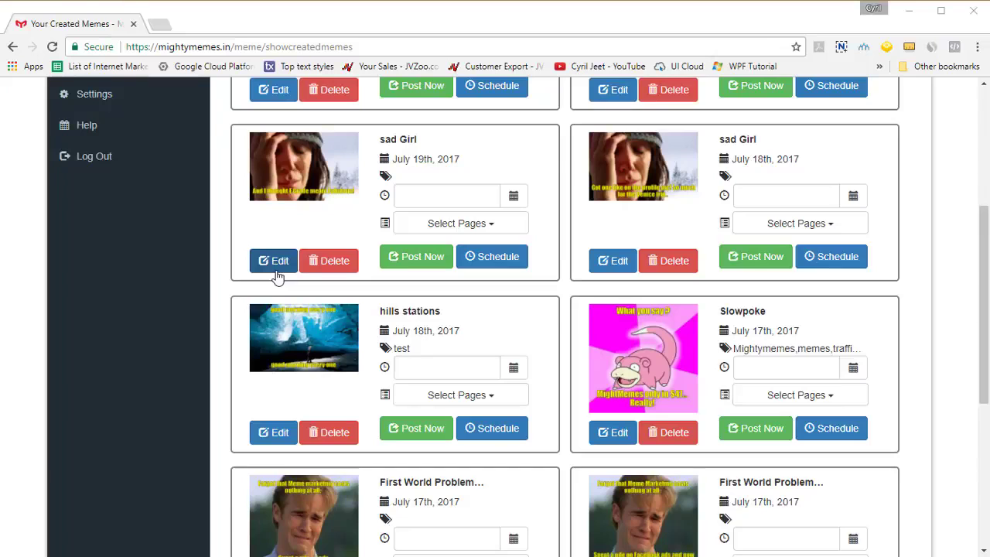
scroll(302, 282, down, 4)
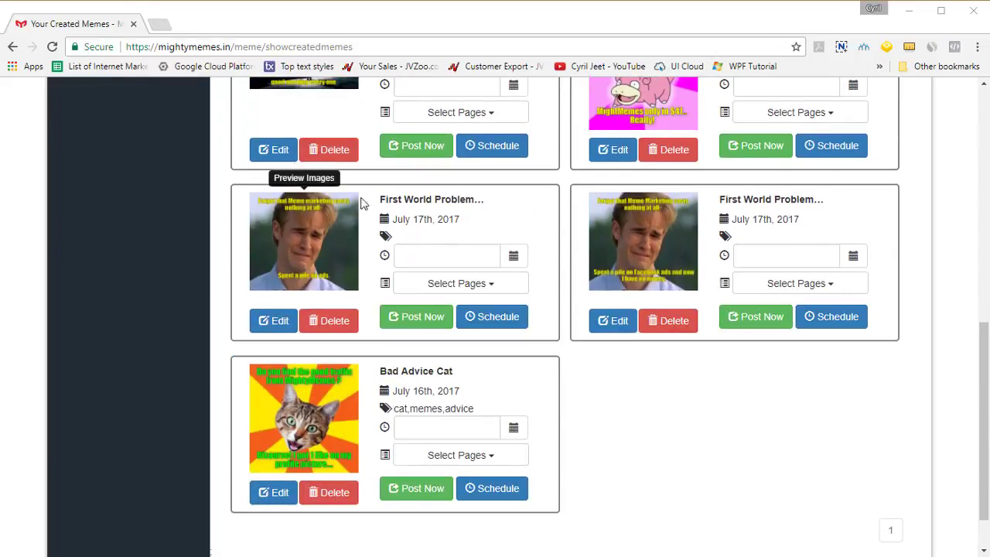
scroll(835, 317, up, 2)
click(805, 254)
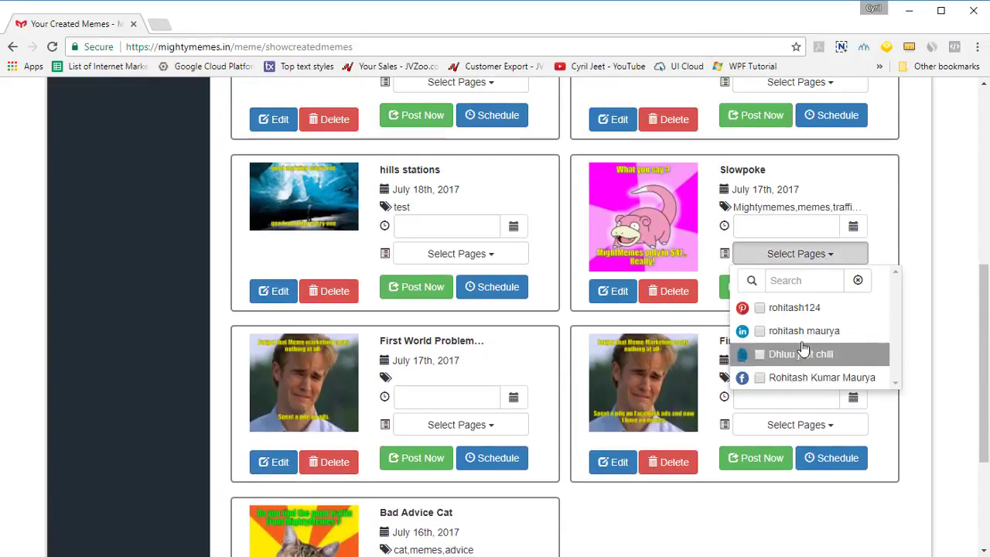
click(797, 310)
click(733, 287)
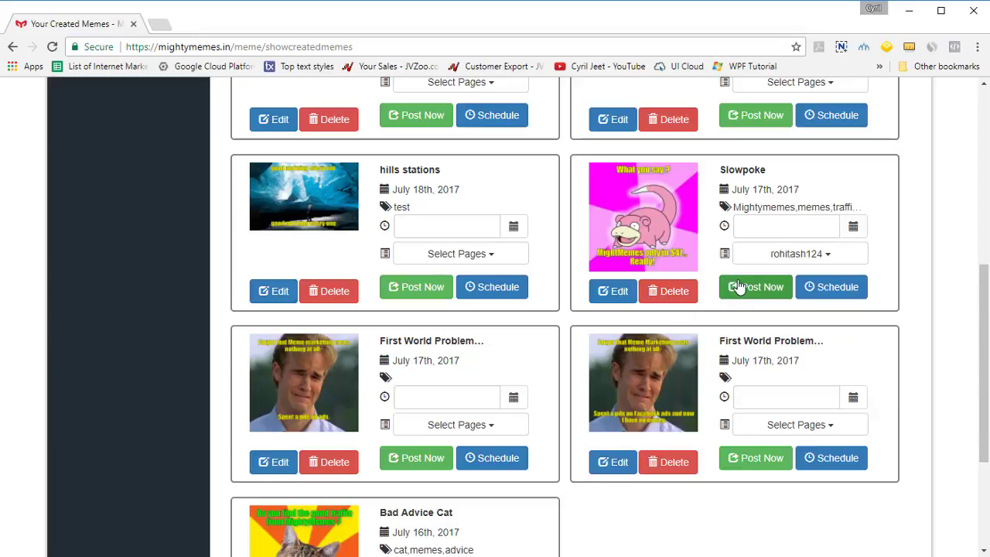
Step: Open the built-in template gallery under Create Meme in Bulk > Import From CSV
scroll(778, 453, up, 5)
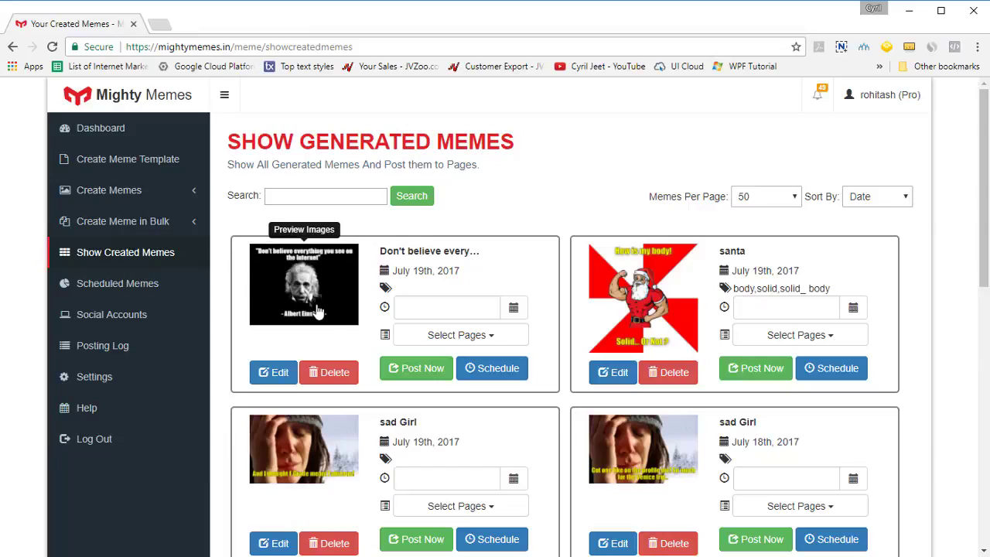
click(168, 224)
click(164, 255)
click(157, 268)
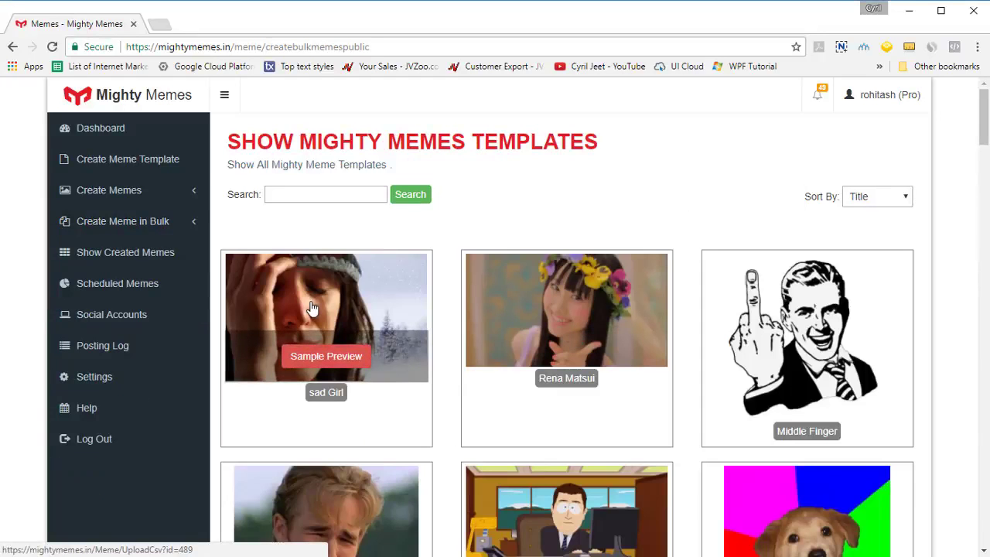
Step: Choose the sad Girl template for CSV import and cancel the CSV file chooser
click(310, 308)
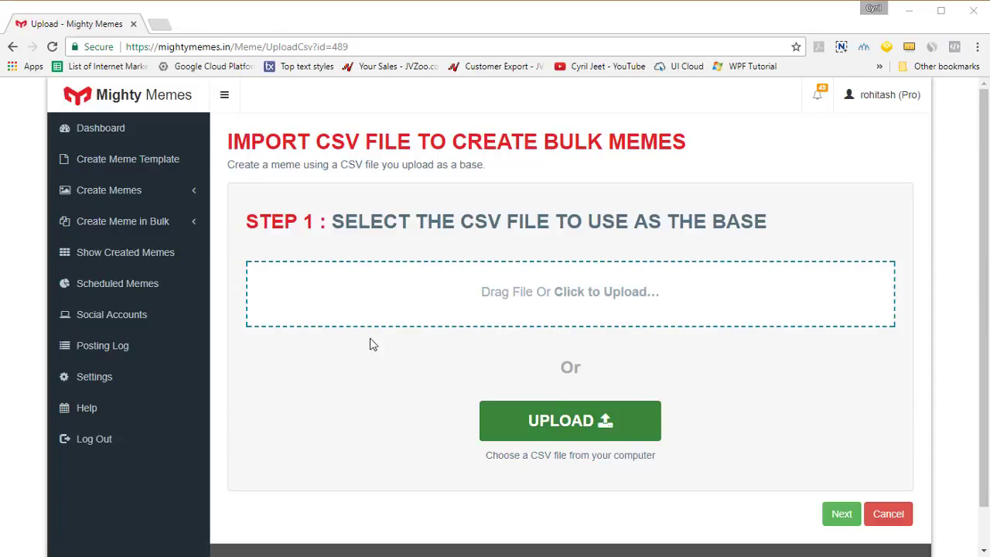
click(584, 424)
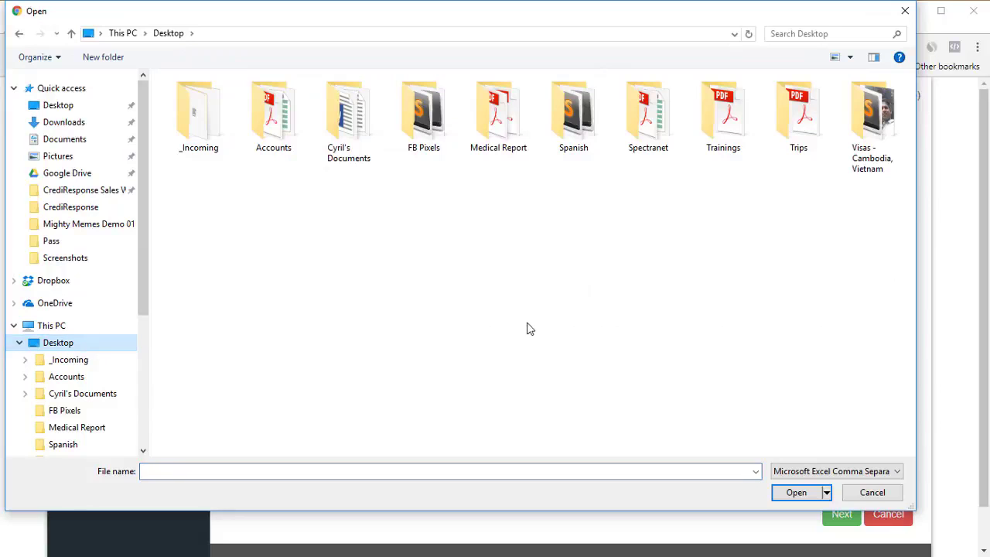
click(872, 498)
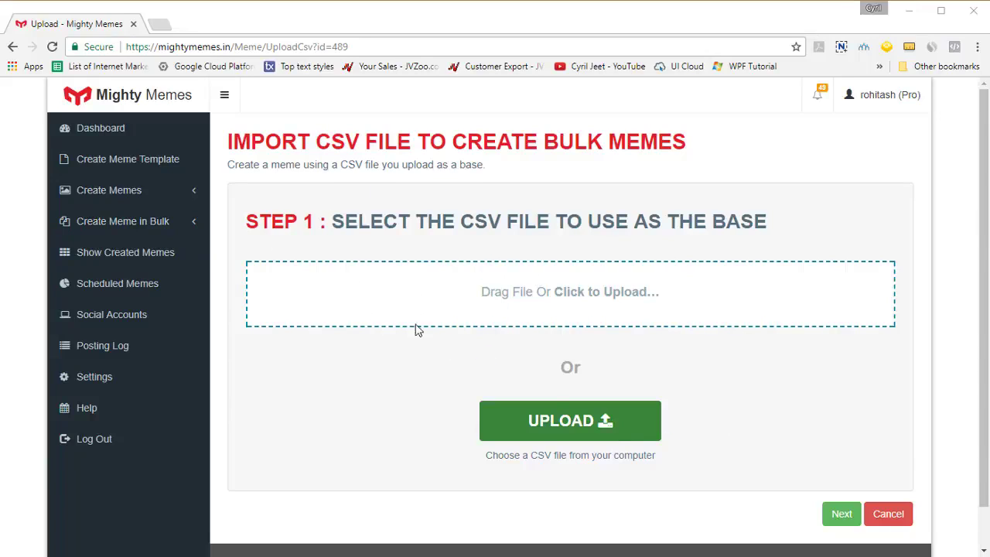
click(147, 226)
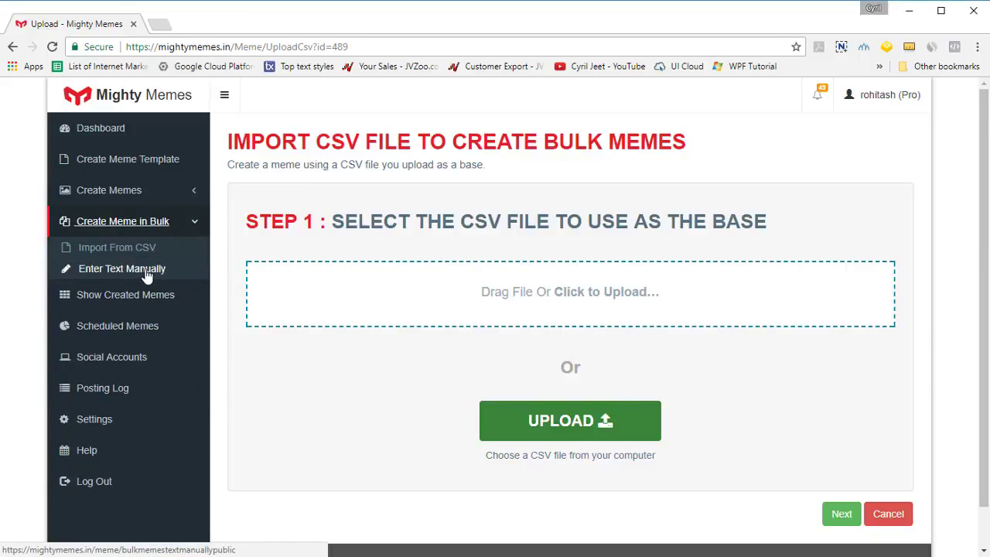
Step: Bulk-create sad Girl memes via Enter Text Manually, pasting two caption lines into Box 1
click(146, 274)
click(136, 290)
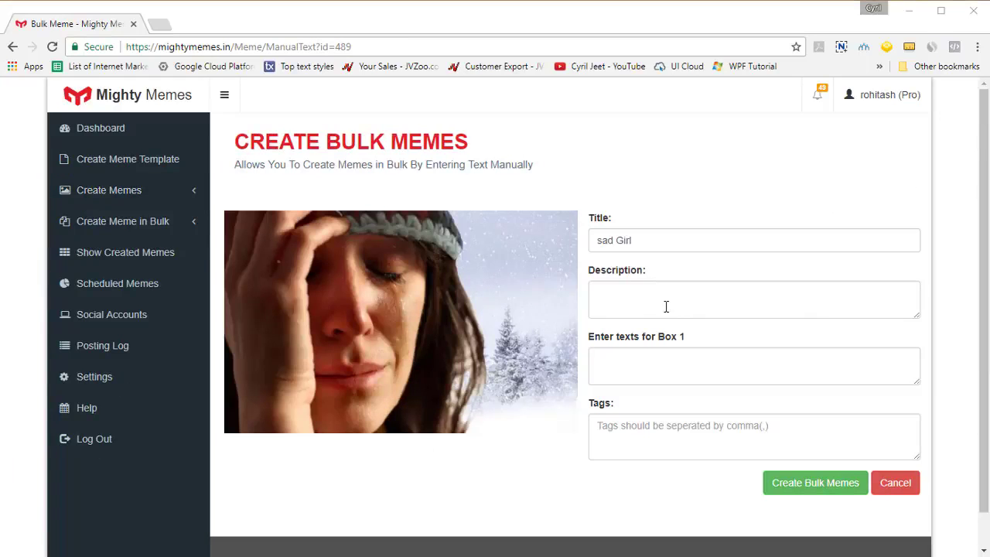
click(666, 306)
click(745, 376)
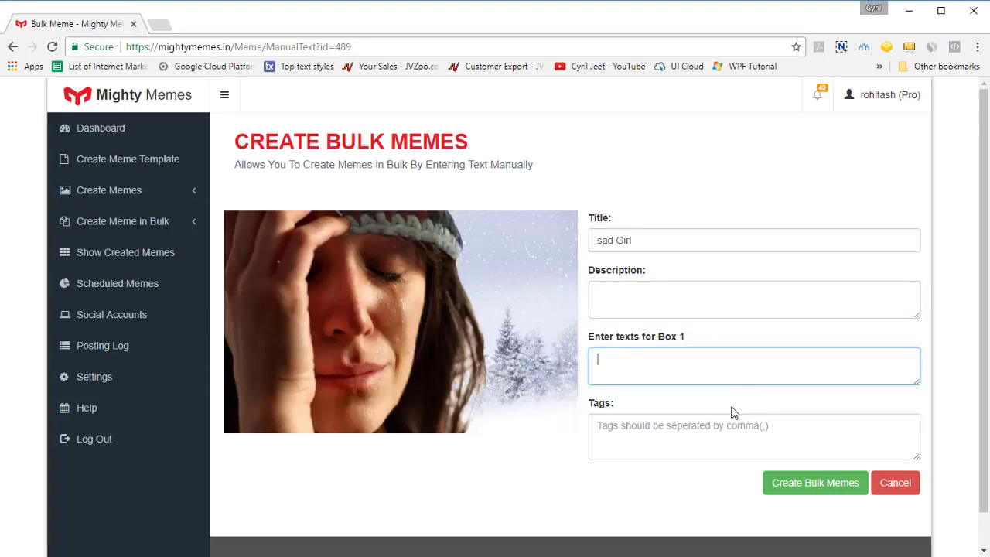
text(Didn't use memes to get viral traffic Still paying for ads to get traffic)
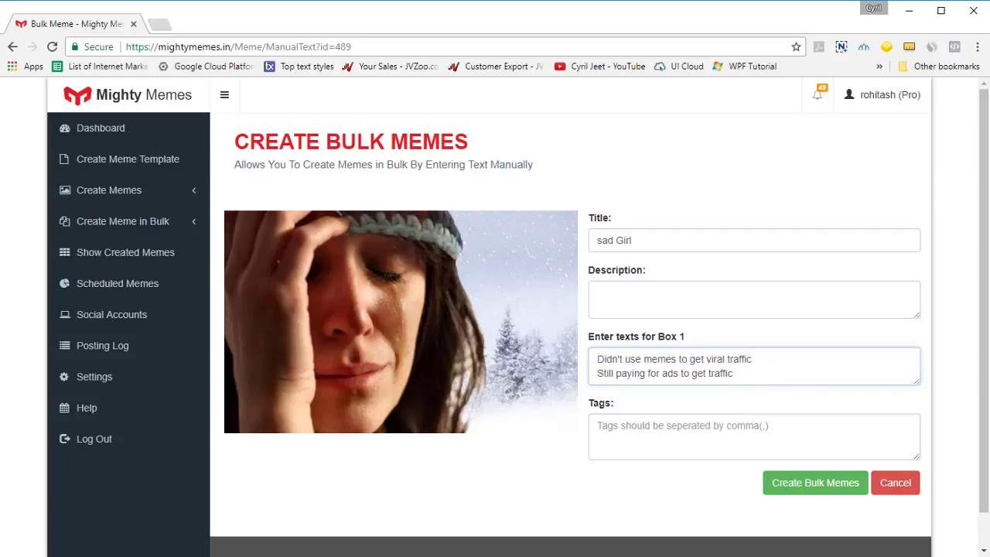
click(840, 491)
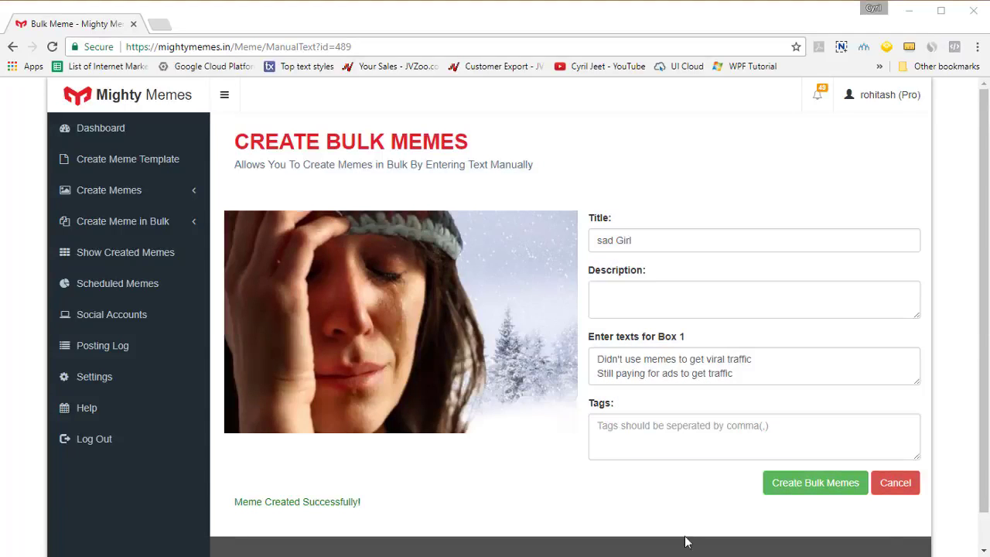
click(122, 249)
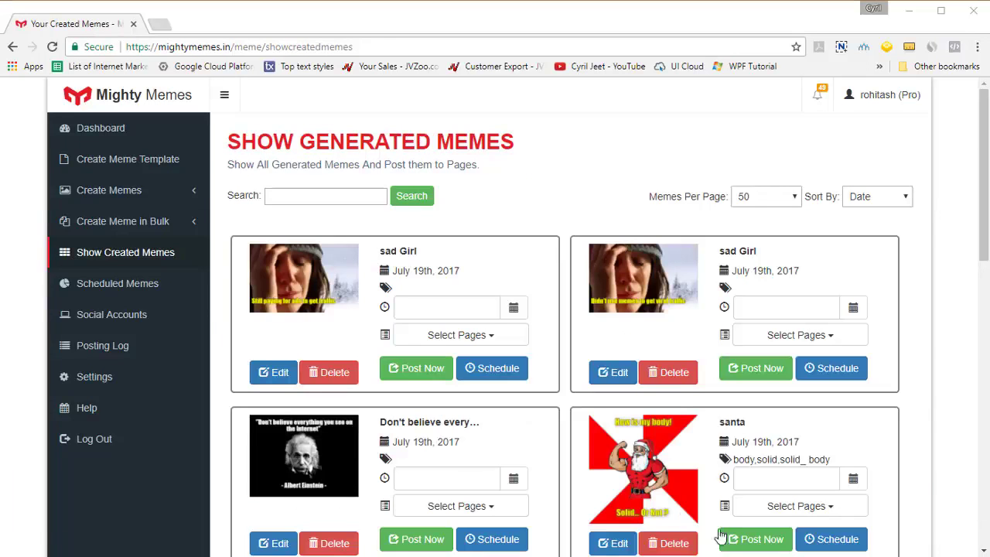
Step: Preview the 'Still paying for ads' and second sad Girl memes, then open Social Accounts
click(282, 278)
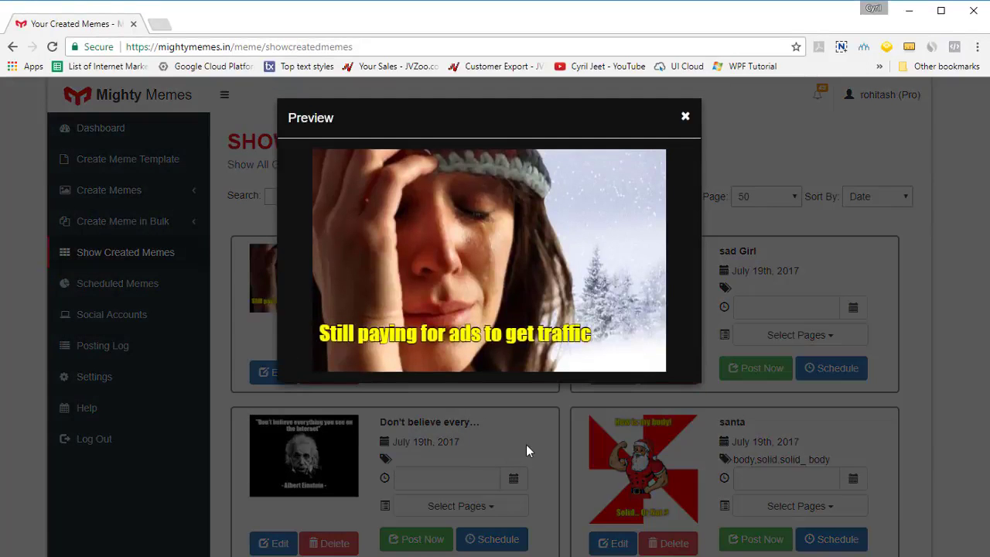
click(686, 116)
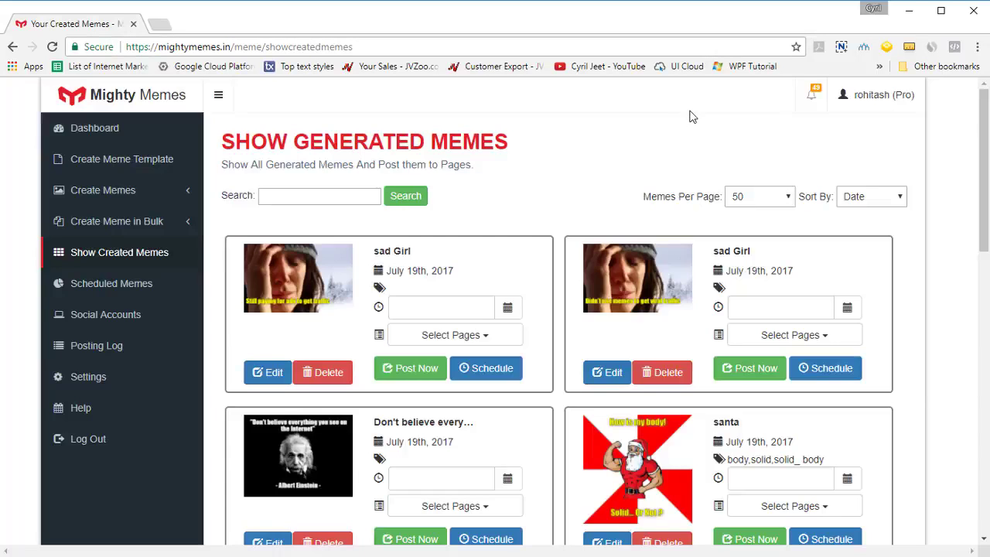
click(672, 278)
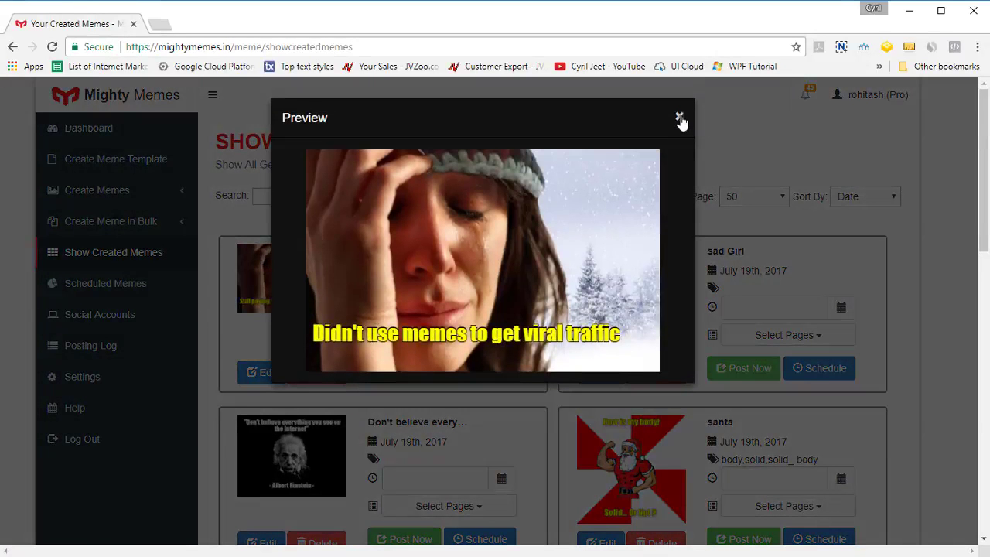
click(679, 118)
click(163, 313)
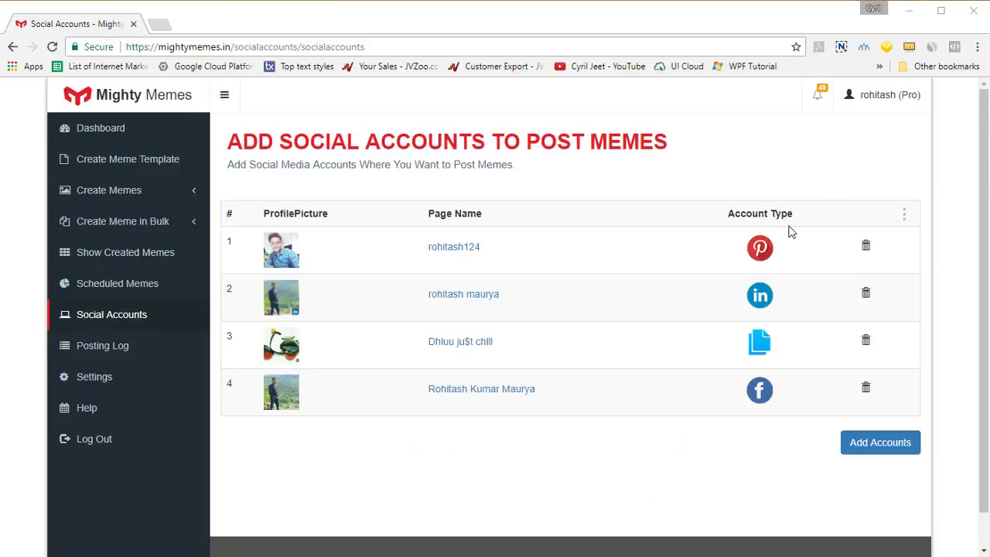
Step: Back out of linking a Facebook page and view the log showing the Einstein meme posted to Facebook
click(902, 447)
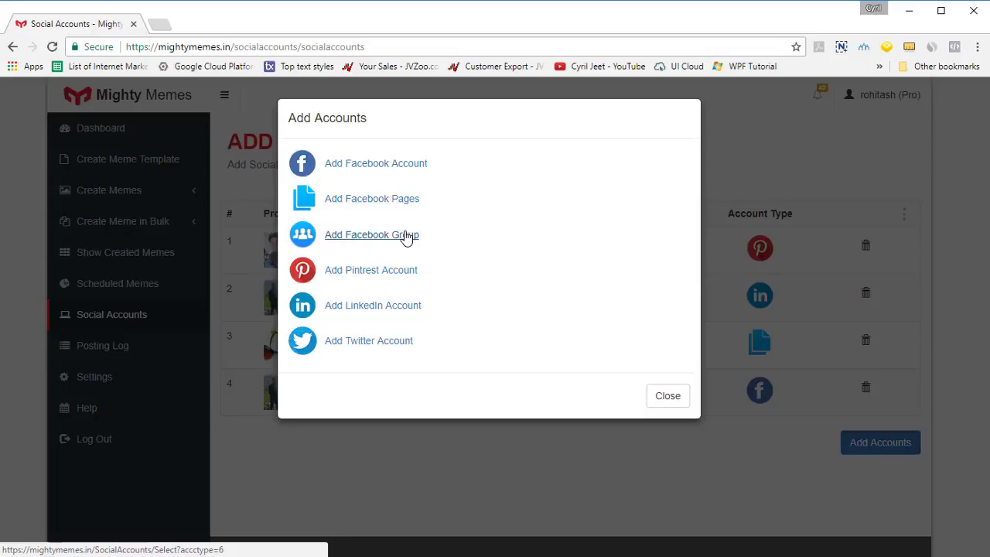
click(408, 203)
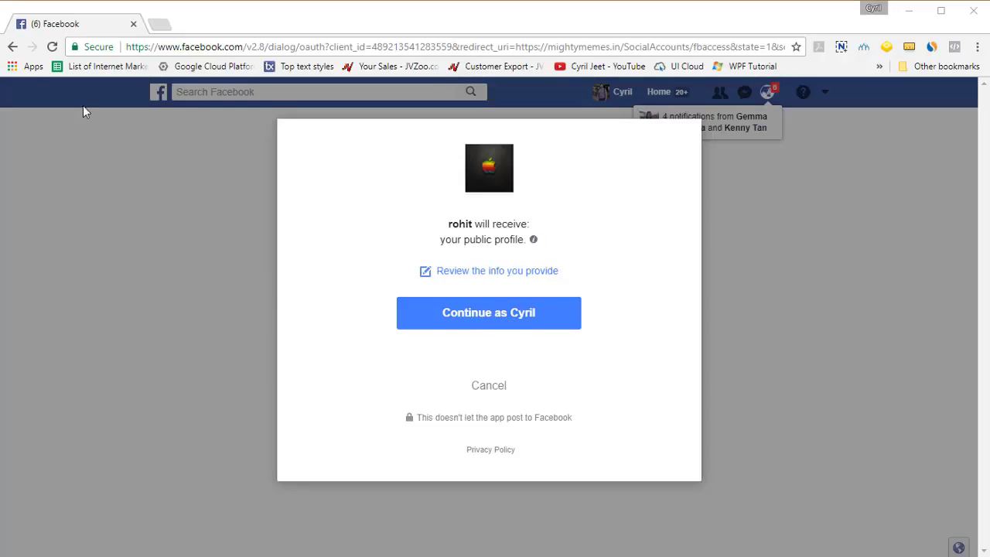
click(13, 47)
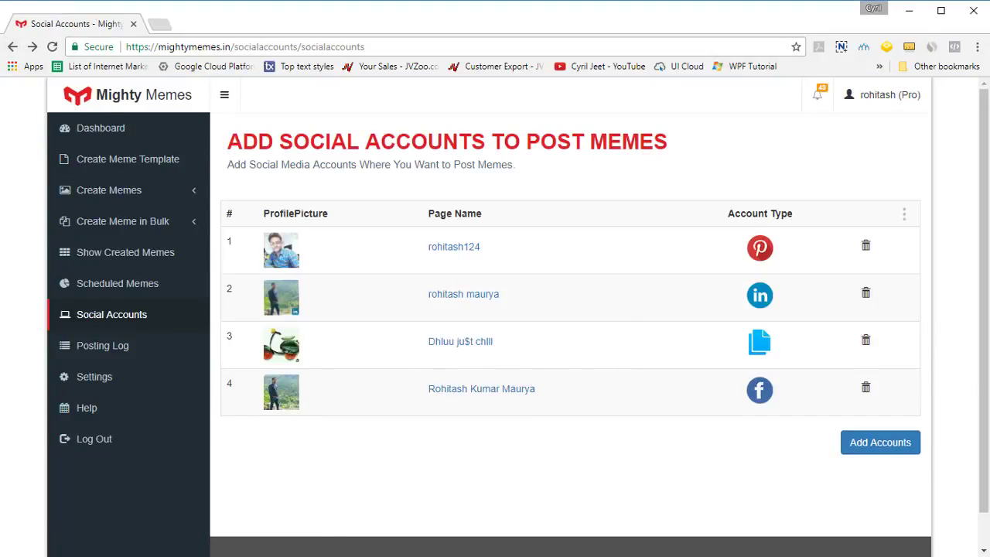
click(157, 353)
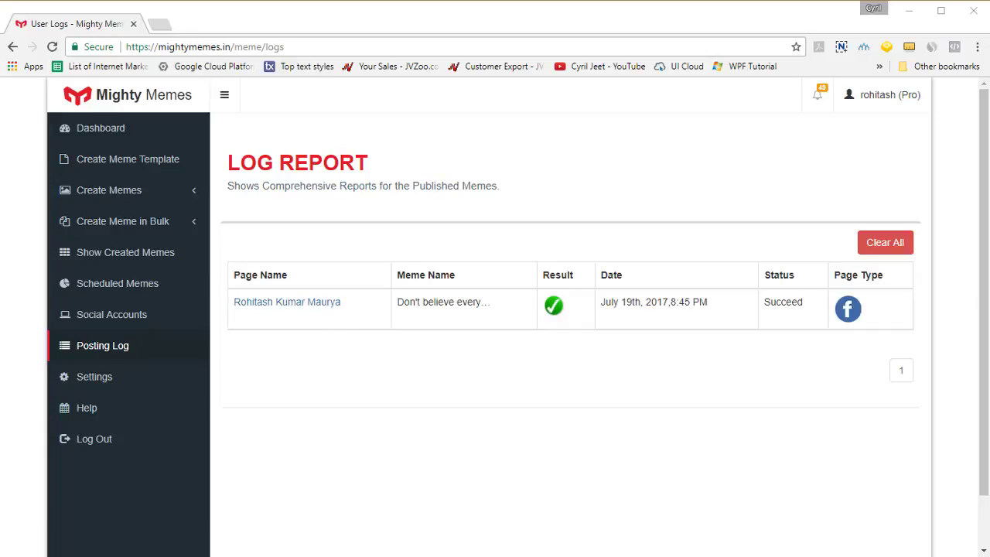
Step: Go to Settings and start a new custom meme template from an uploaded image
click(151, 374)
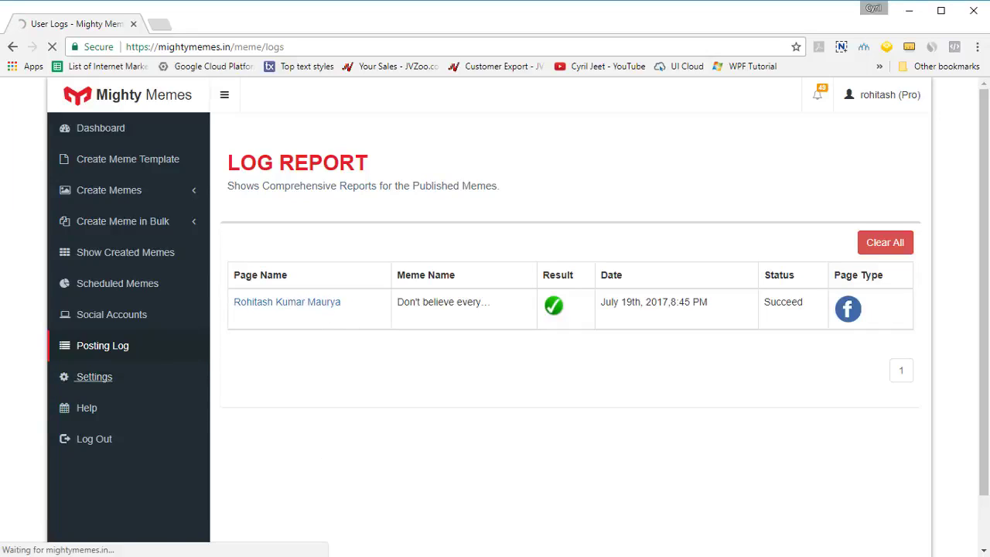
click(166, 169)
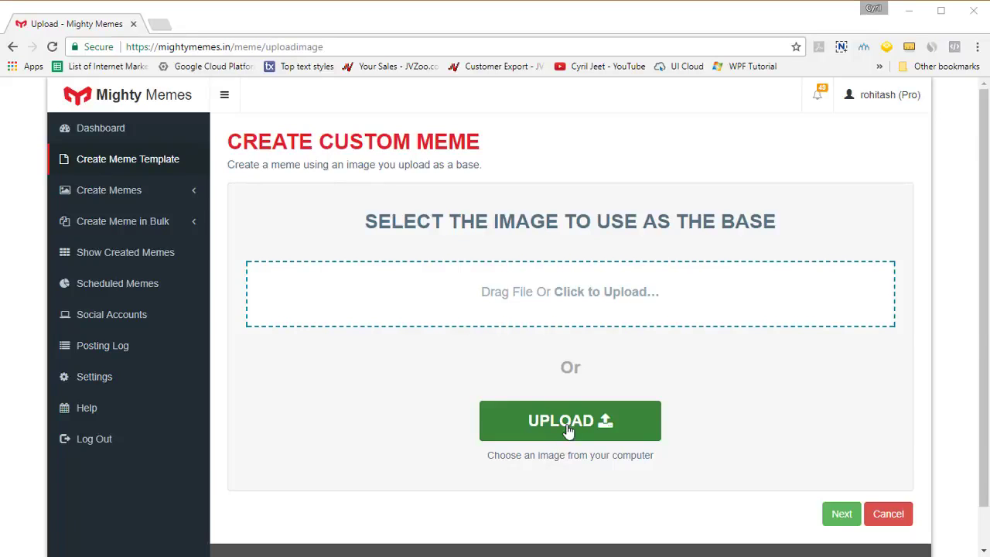
Step: Upload hamstermem.jpg as the base image and add a text box to it
click(567, 421)
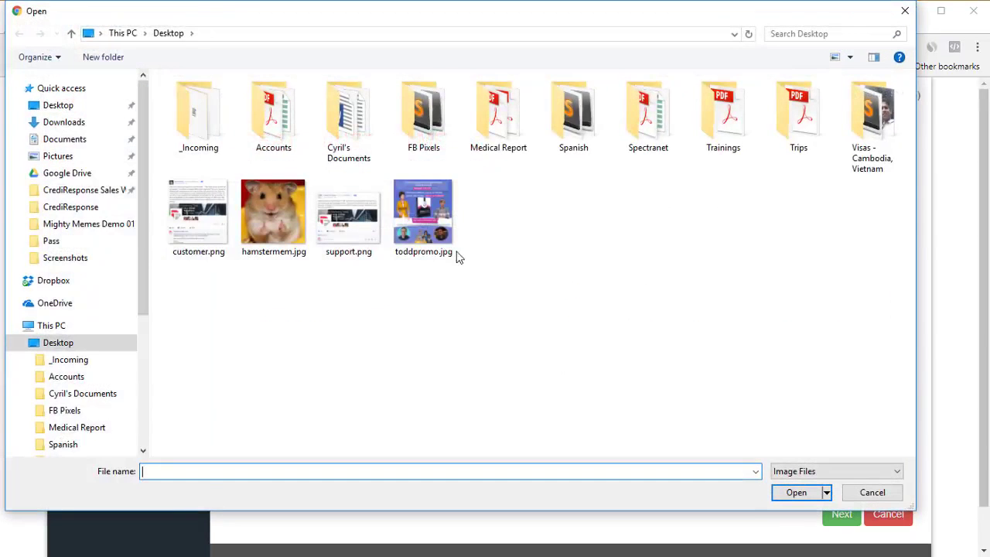
double_click(279, 232)
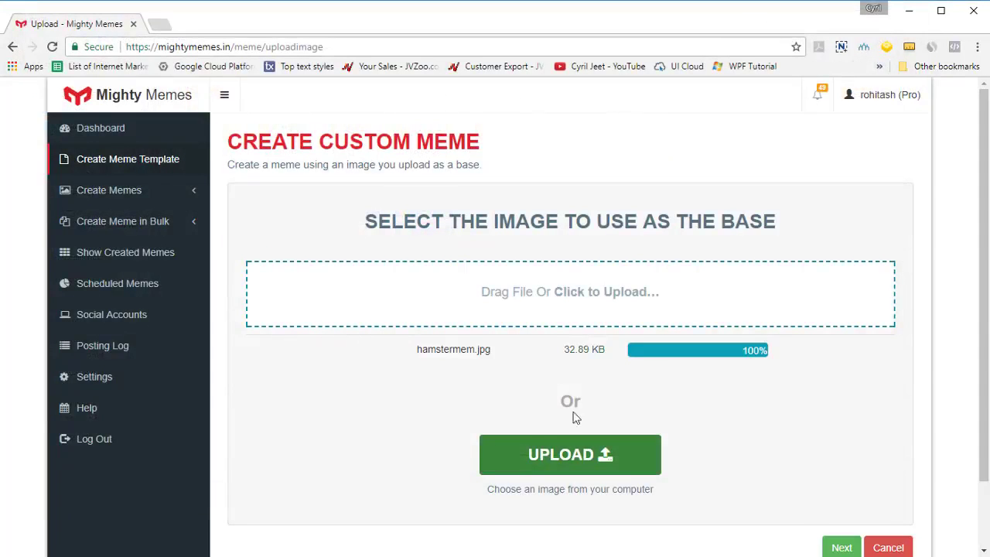
click(842, 549)
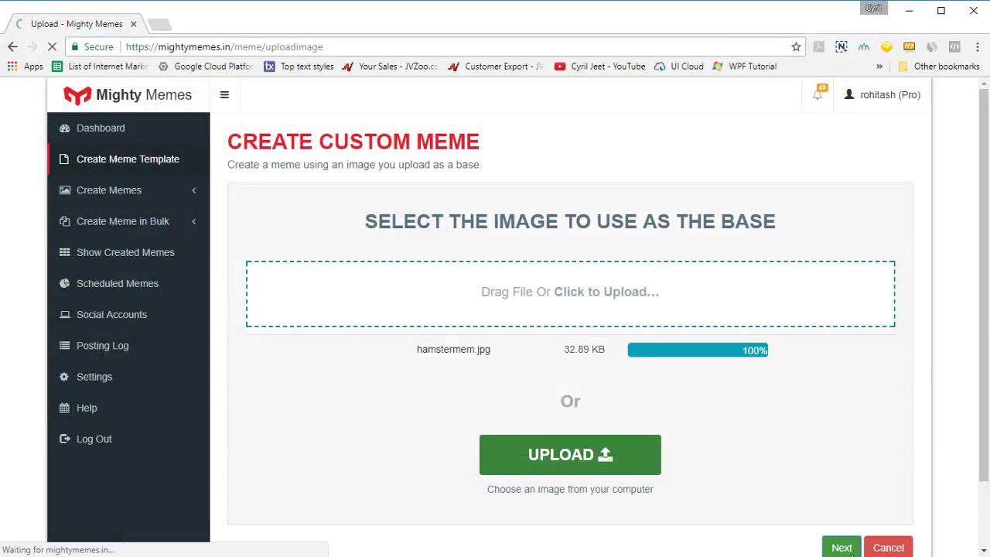
click(647, 336)
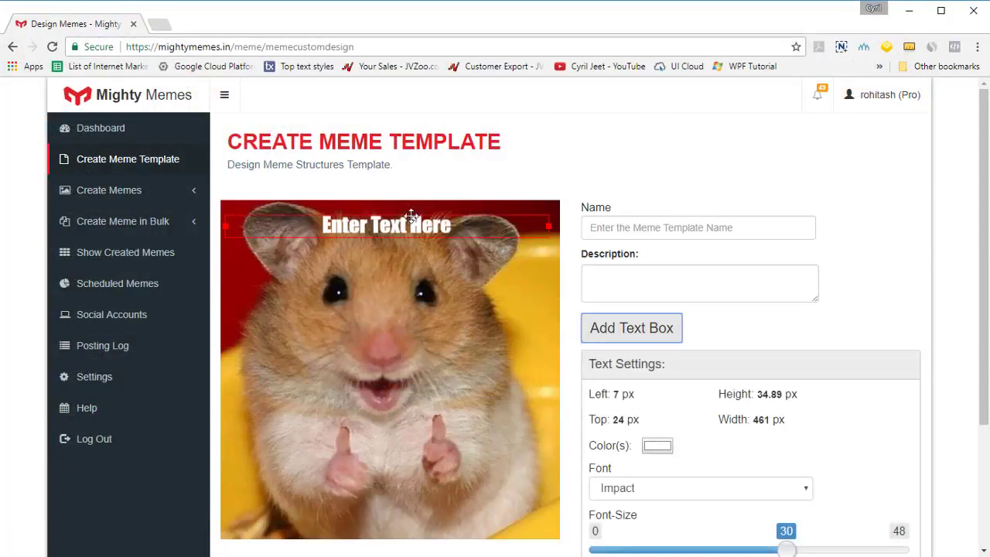
Step: Move the caption box to the bottom of the image and set its font size to 27 px
drag(413, 226, 440, 514)
scroll(513, 425, down, 2)
mouse_move(469, 380)
mouse_down()
mouse_move(454, 375)
mouse_move(469, 367)
mouse_up()
scroll(573, 376, up, 1)
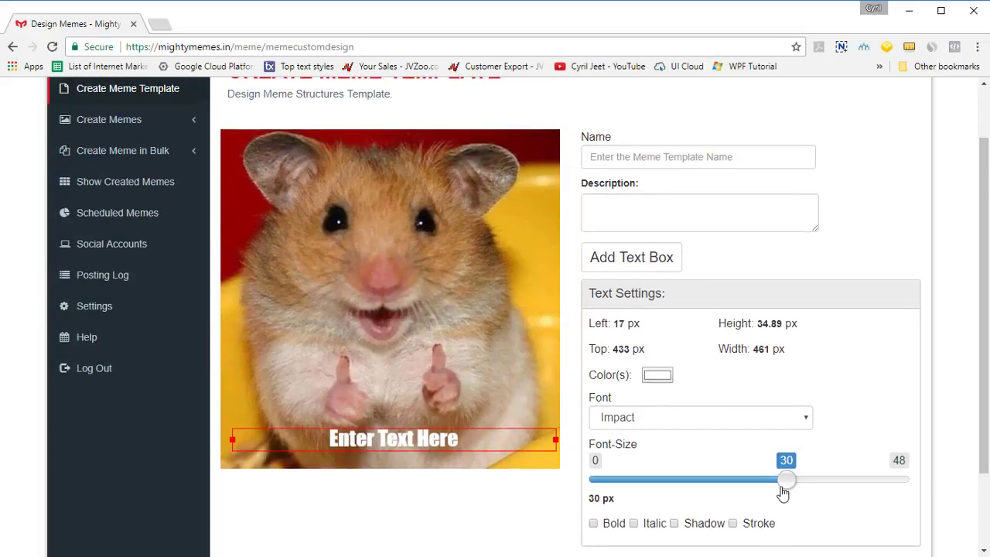
drag(785, 488, 860, 485)
click(851, 485)
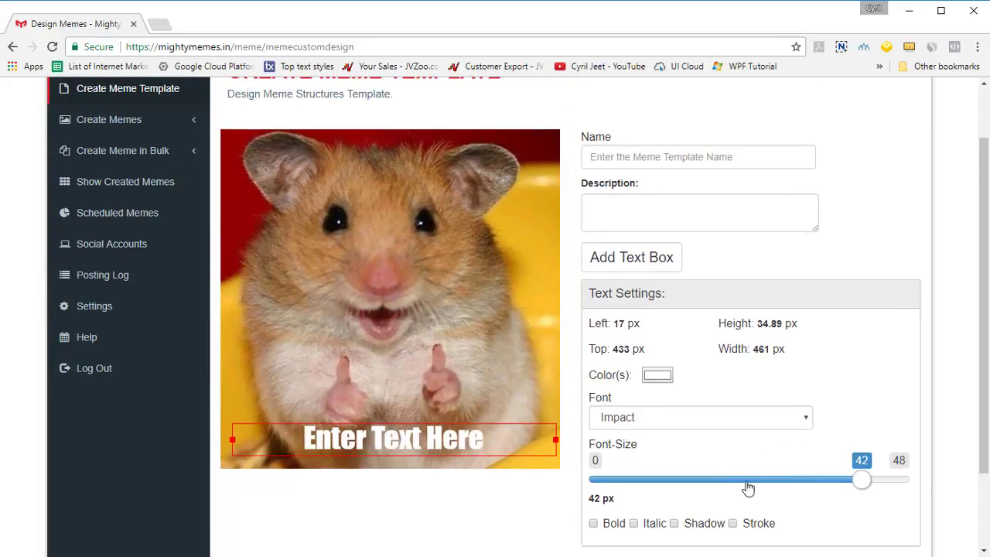
click(747, 485)
drag(747, 485, 767, 481)
Step: Name the template 'Thumbsup' and try bold, italic, shadow and outline styles on the caption
click(627, 158)
text(Thumbsup)
scroll(626, 160, up, 1)
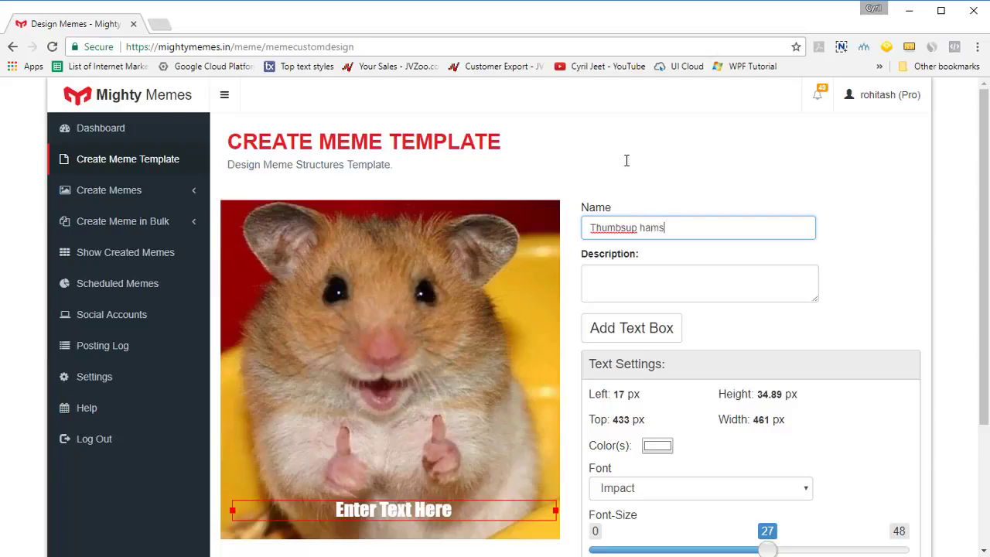
click(650, 268)
scroll(649, 271, down, 3)
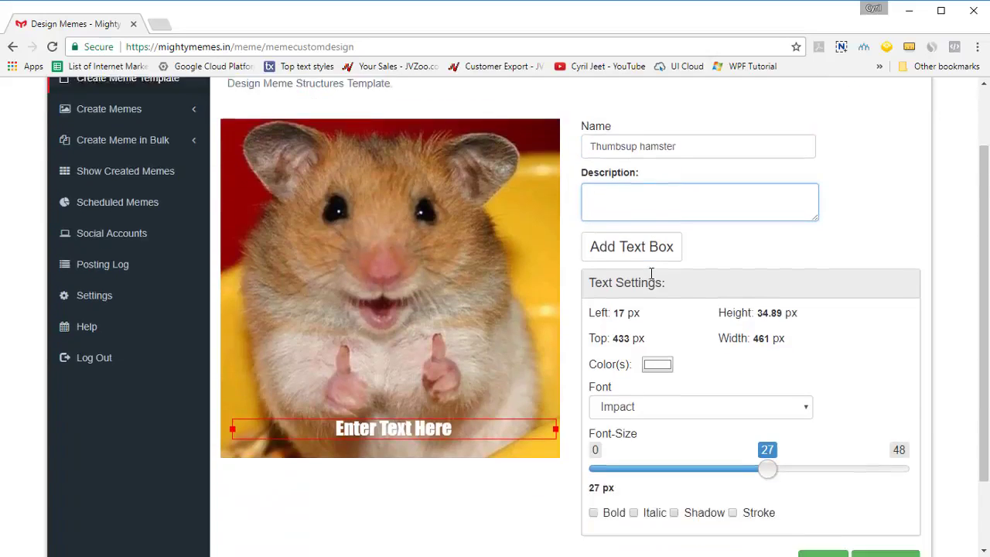
click(593, 453)
click(593, 454)
click(634, 452)
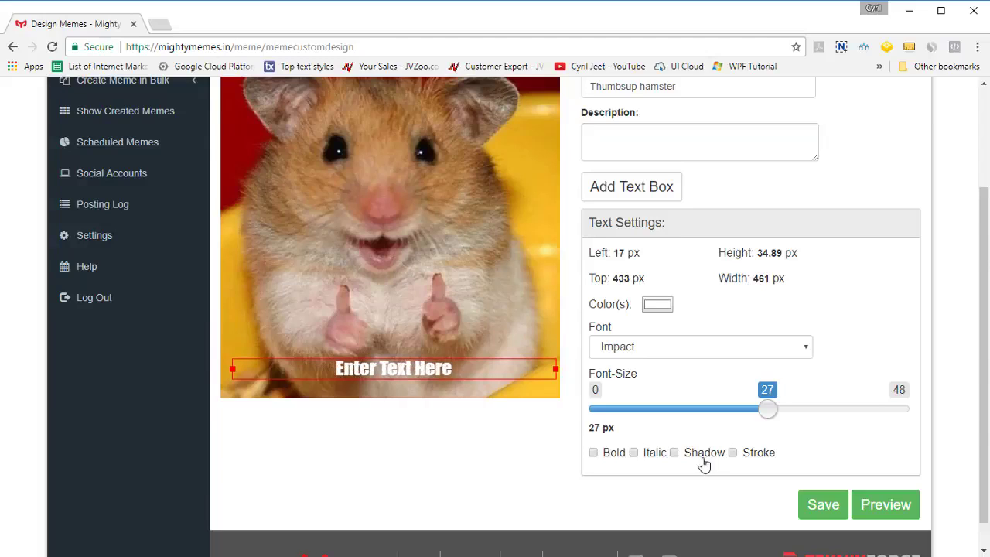
double_click(706, 457)
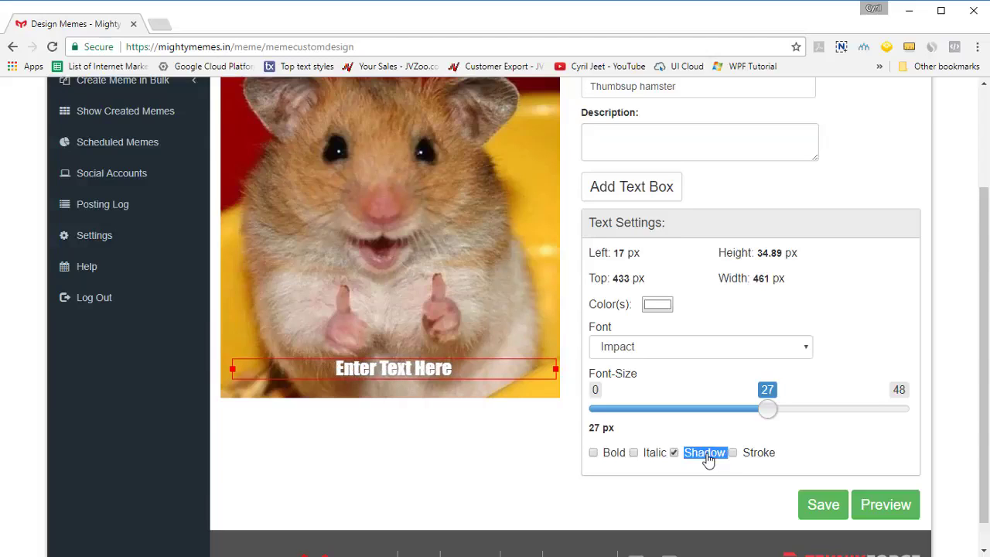
click(740, 457)
click(743, 456)
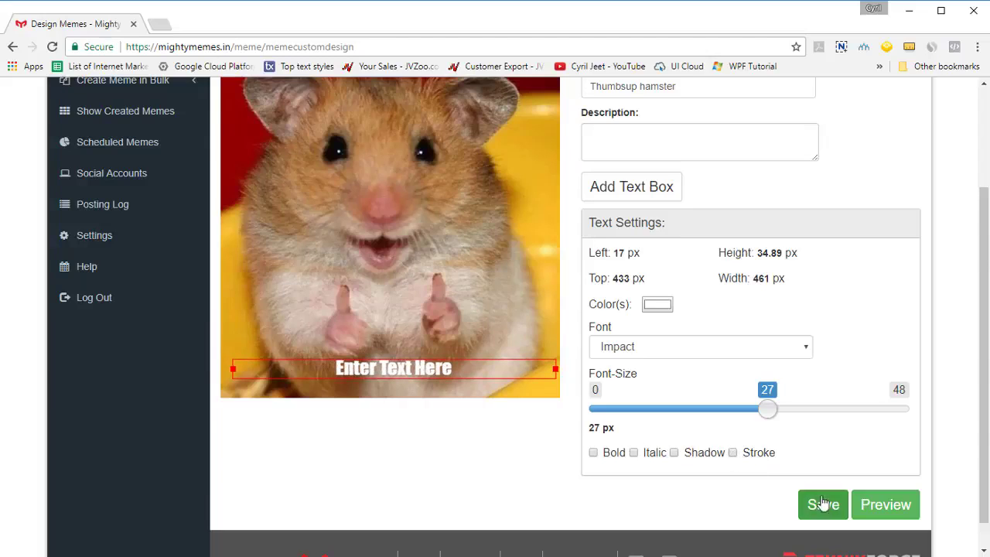
Step: Save the template, then generate a Thumbsup hamster meme with Box 1 reading 'I got Mighty Memes!'
click(825, 505)
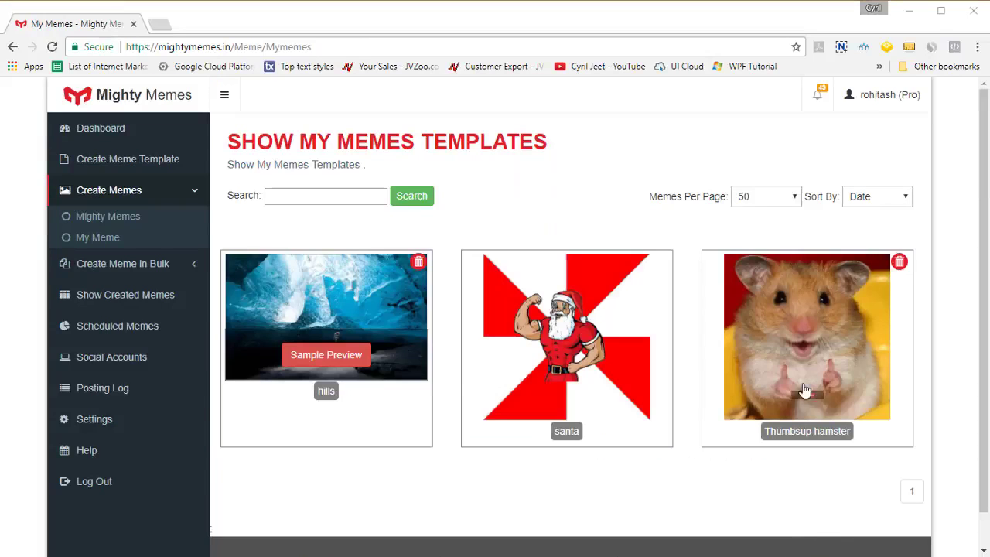
click(804, 319)
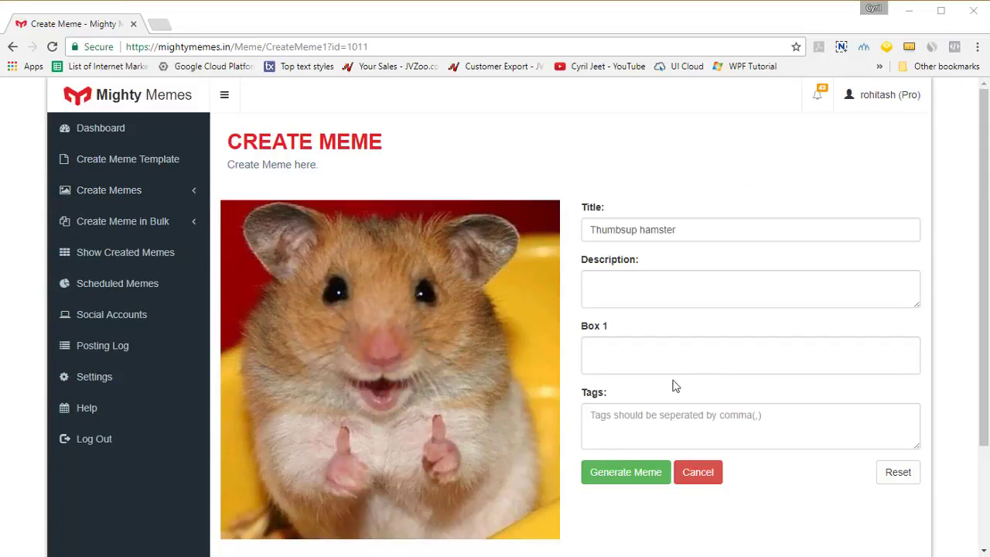
click(676, 364)
text(I got Mighty Memes!)
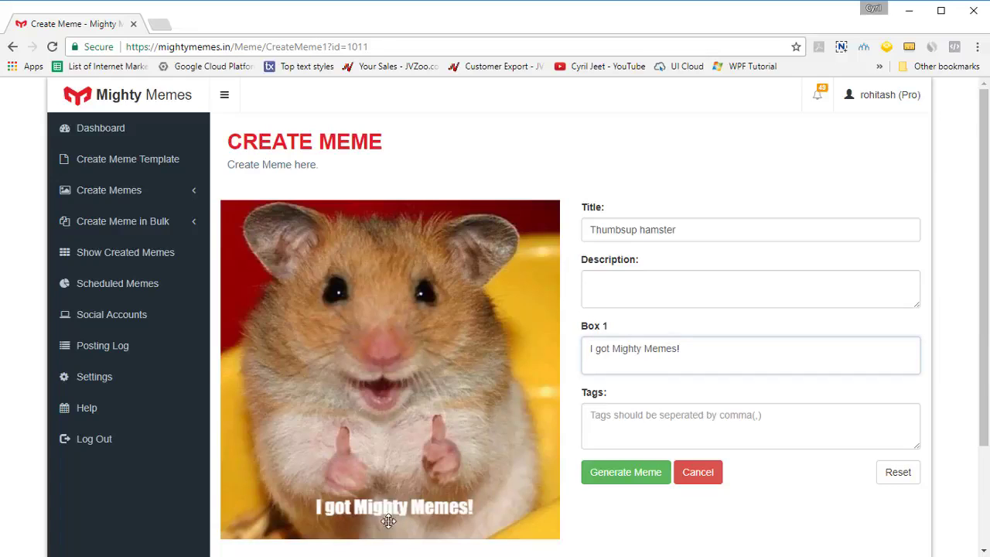
click(619, 478)
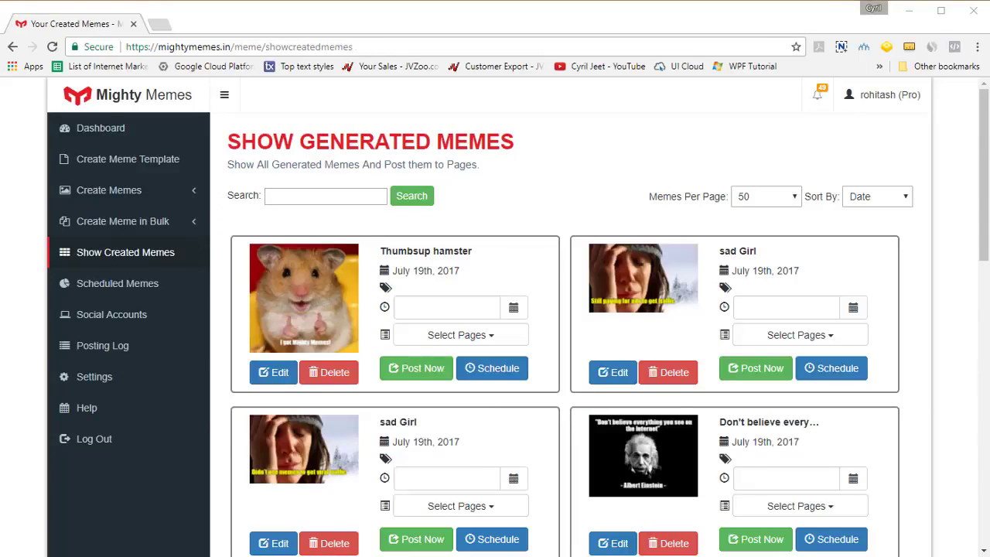
Step: Post the Thumbsup hamster meme right away to the linked LinkedIn account
click(461, 335)
click(420, 412)
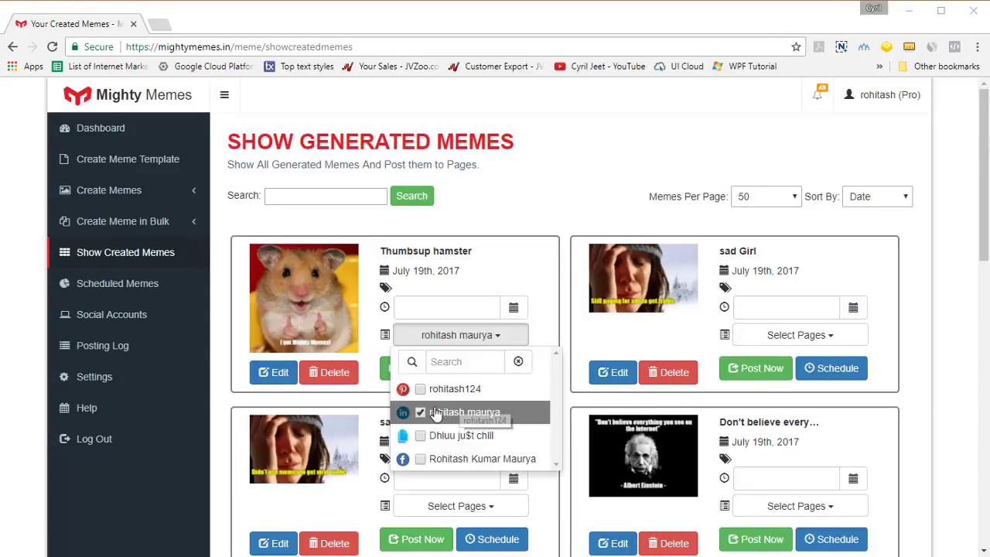
click(540, 330)
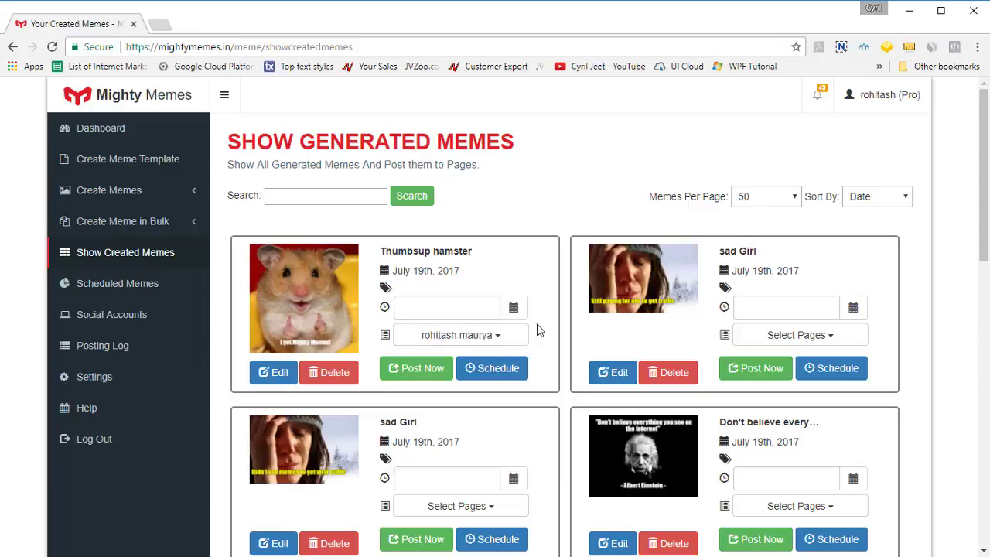
click(436, 373)
Step: Open the notifications list to review the newly added templates
click(816, 97)
click(814, 112)
click(816, 97)
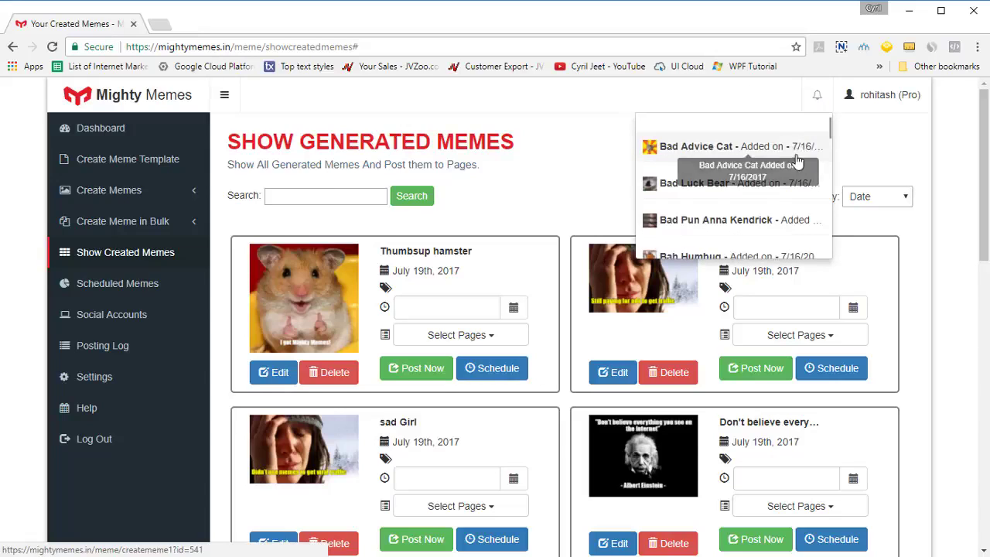